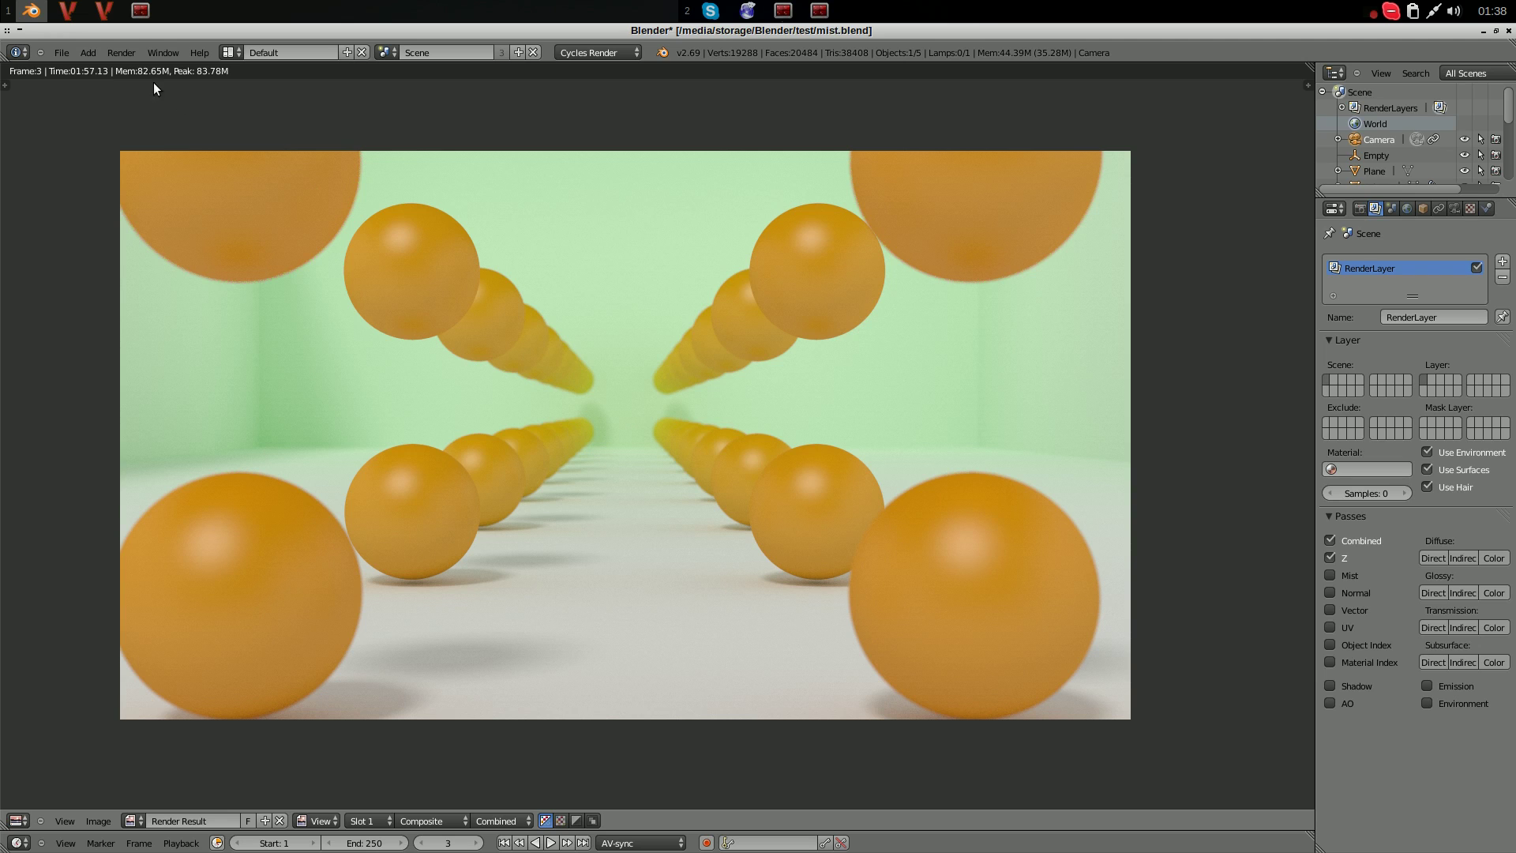
Examine the reference images long-street-6g.jpg and spaceship.png for how distance affects contrast and colour
{"action": "left_click", "coordinate": [104, 10]}
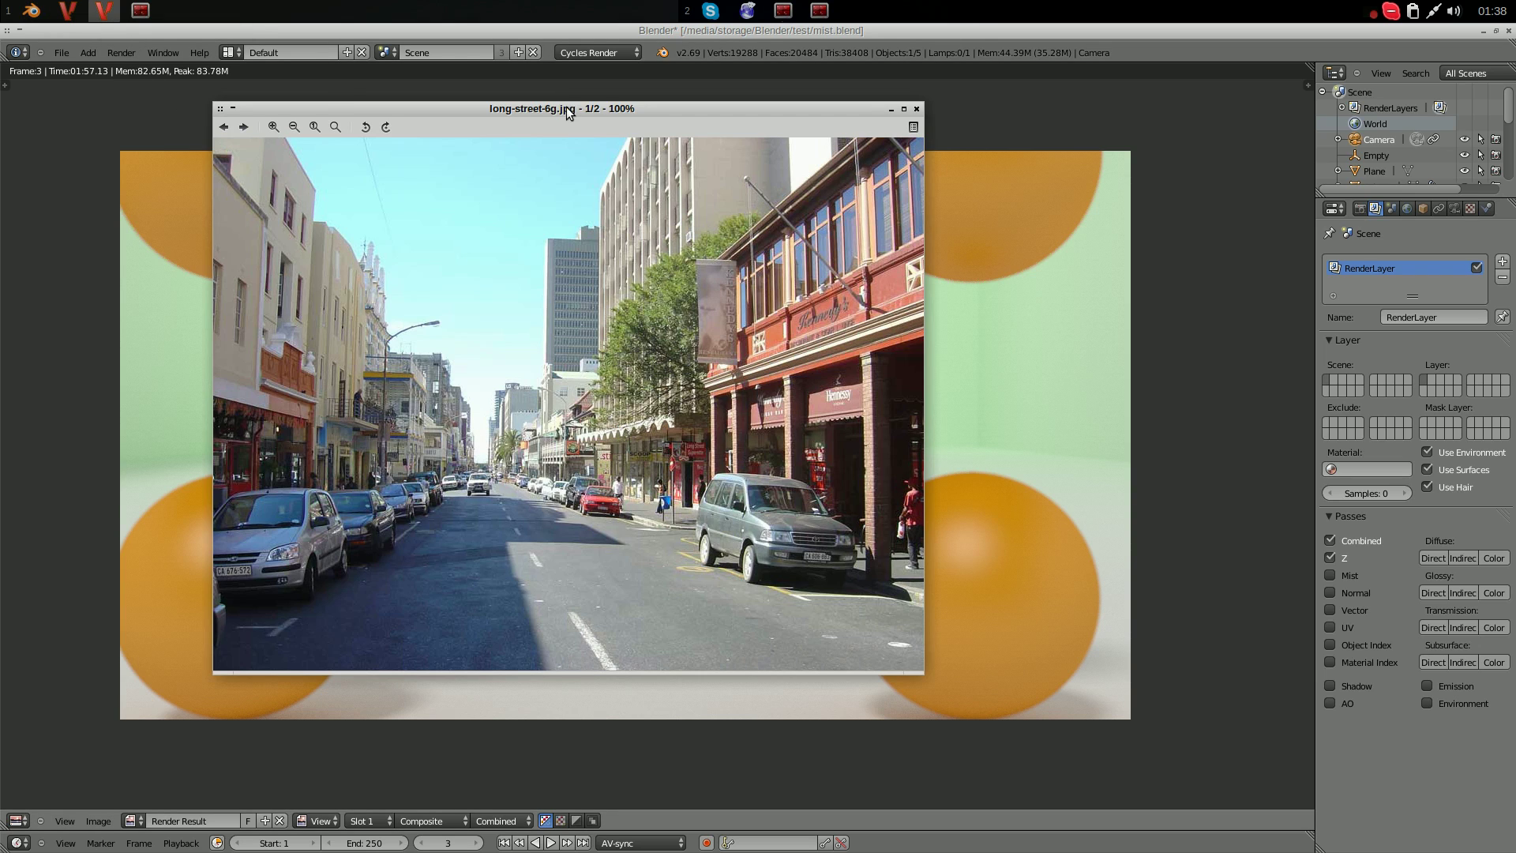
{"action": "left_click_drag", "start_coordinate": [567, 113], "coordinate": [508, 128]}
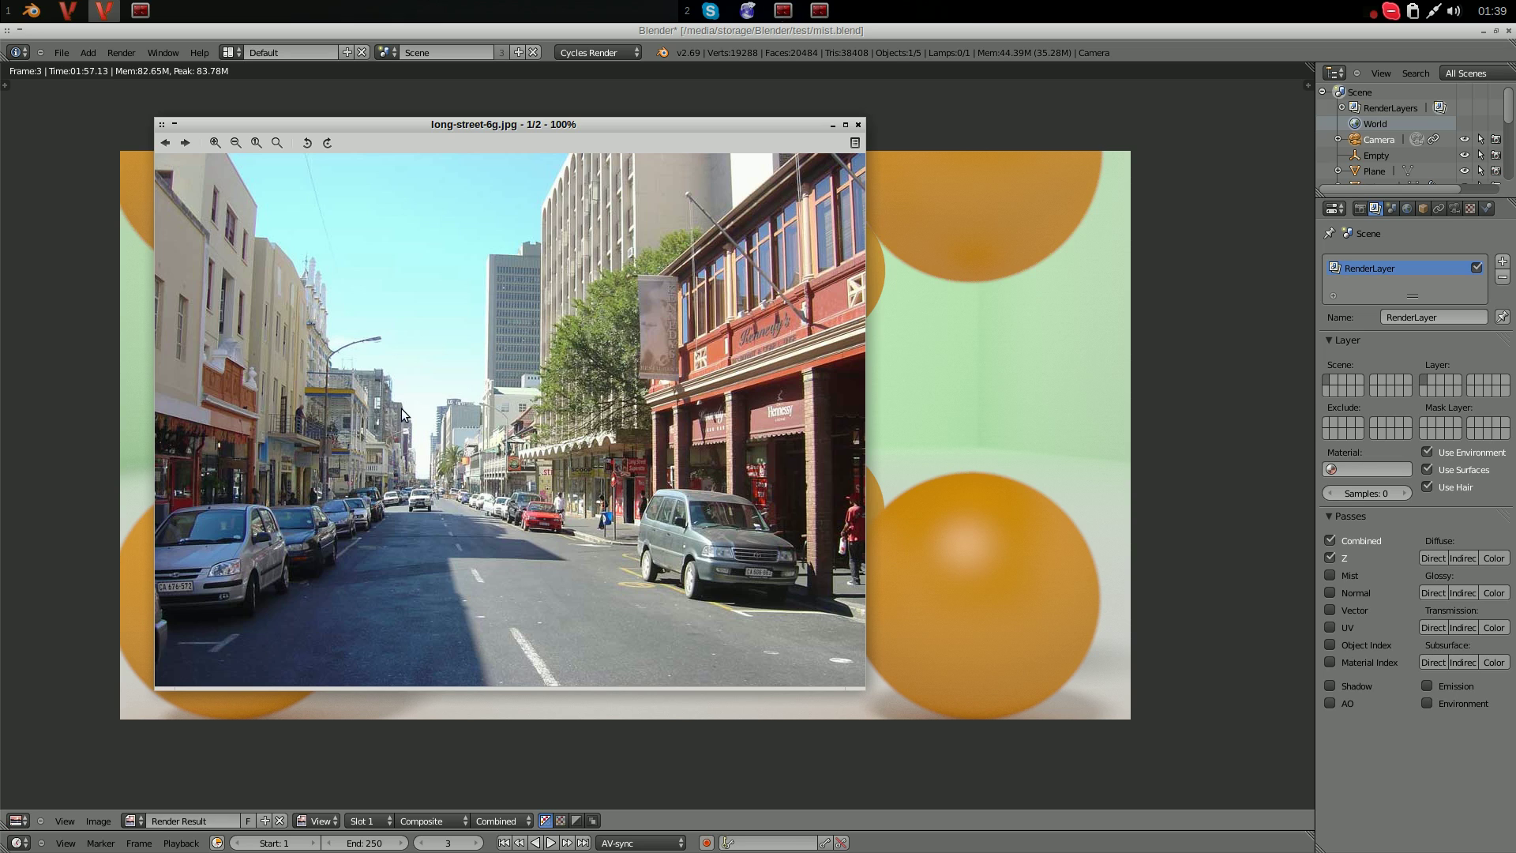
{"action": "left_click_drag", "start_coordinate": [282, 120], "coordinate": [230, 106]}
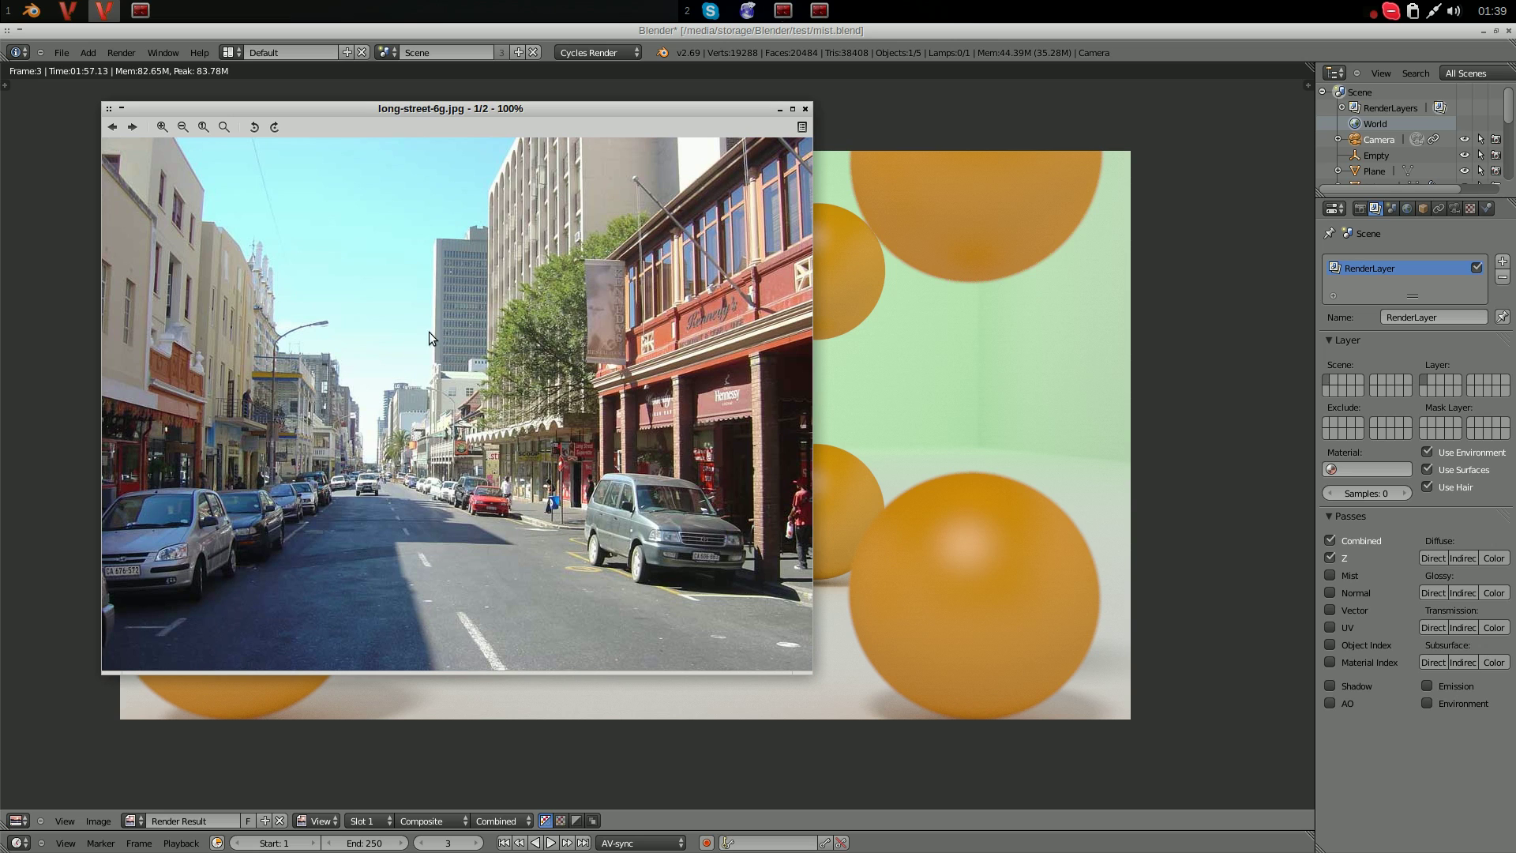
{"action": "left_click", "coordinate": [67, 9]}
{"action": "left_click_drag", "start_coordinate": [447, 88], "coordinate": [425, 99]}
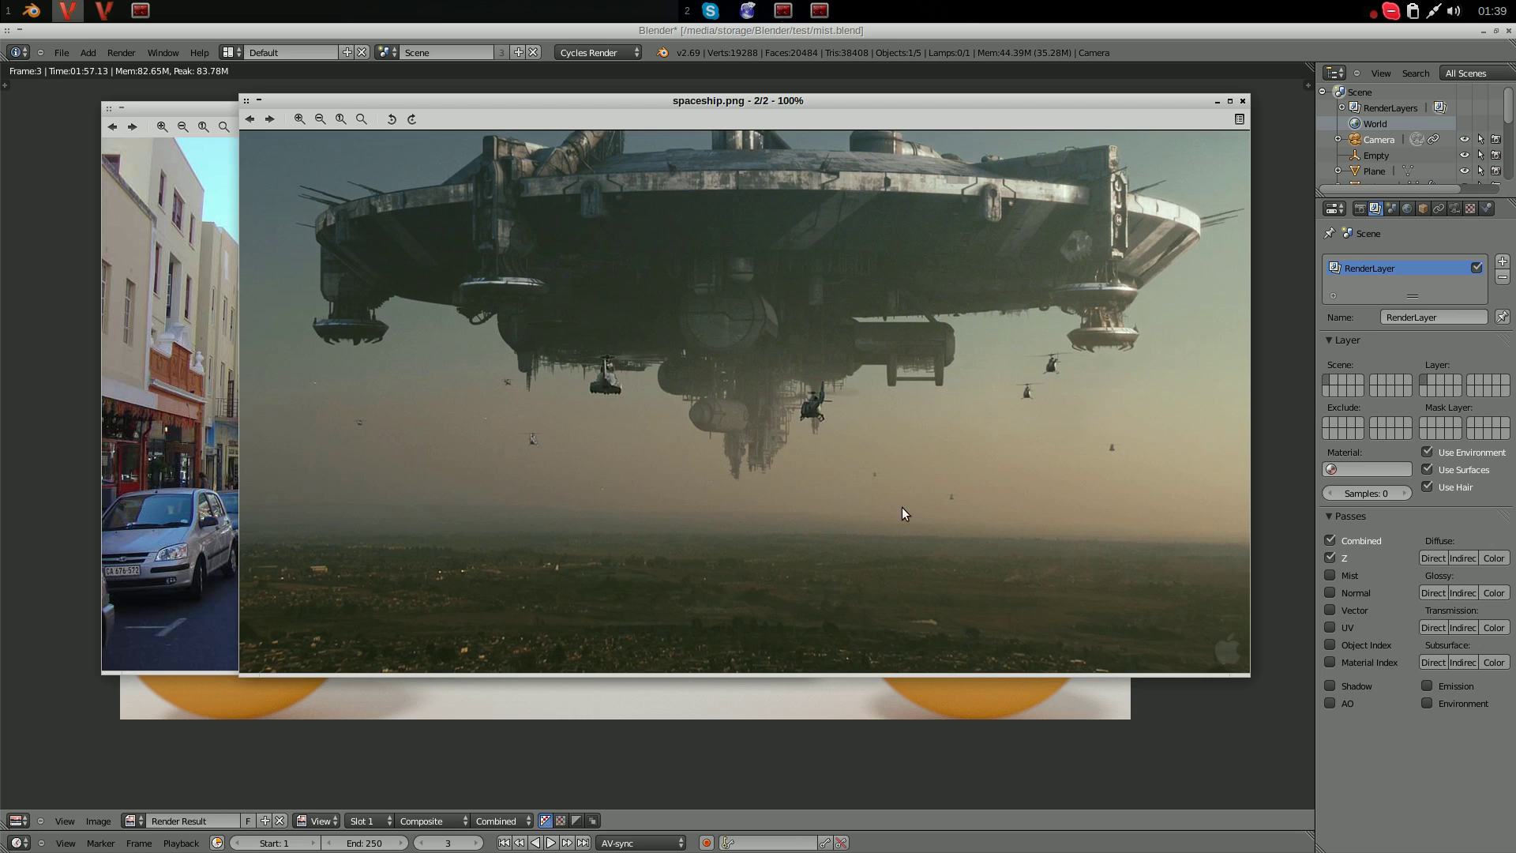
{"action": "left_click", "coordinate": [927, 30]}
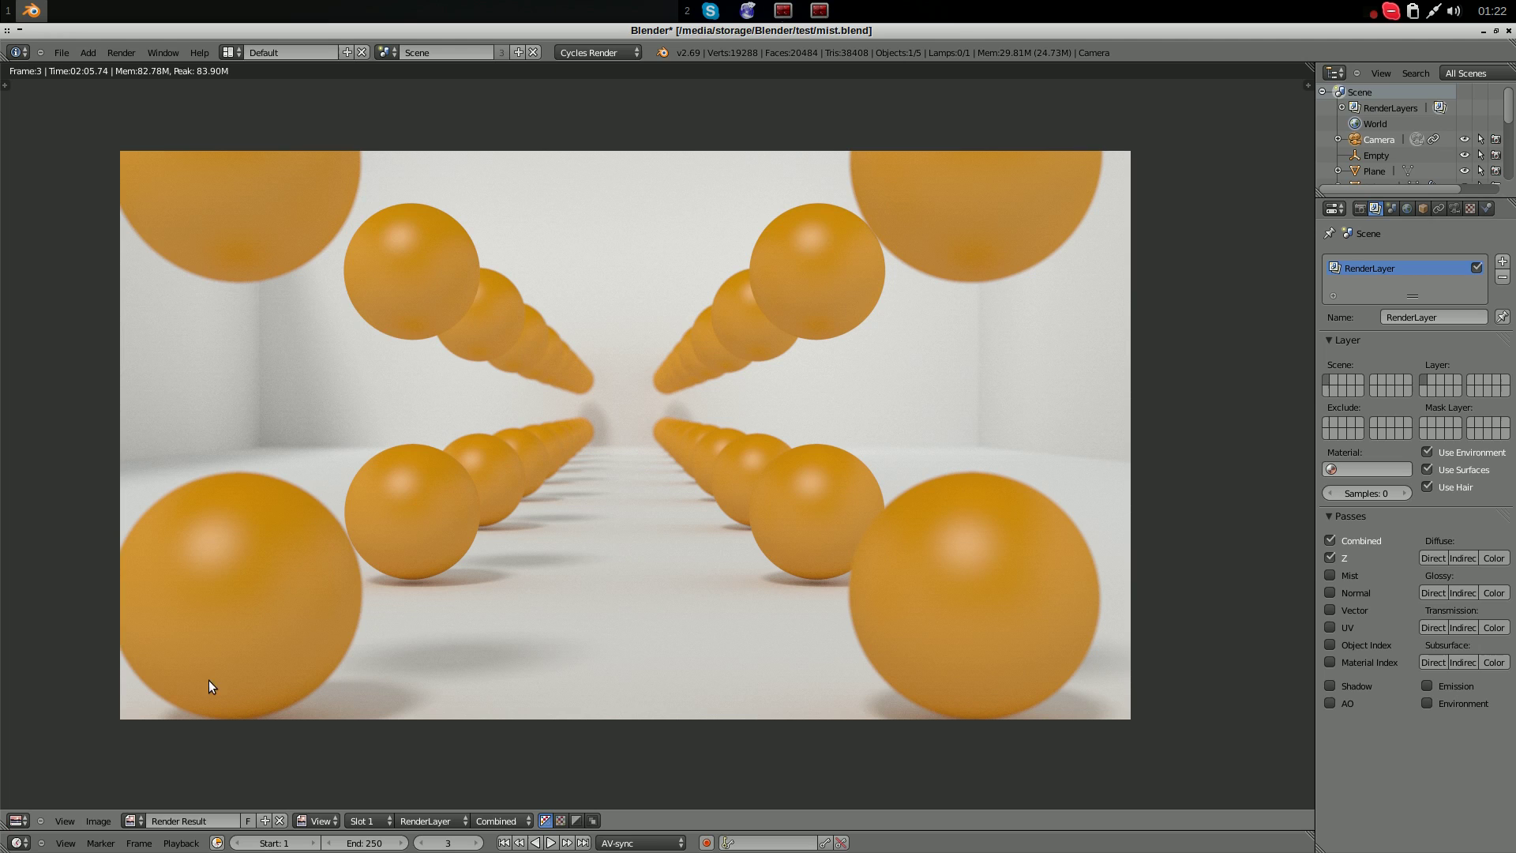
Switch the render view to the Node Editor in compositing mode and enable Use Nodes, Backdrop and Auto Render
{"action": "left_click", "coordinate": [16, 820]}
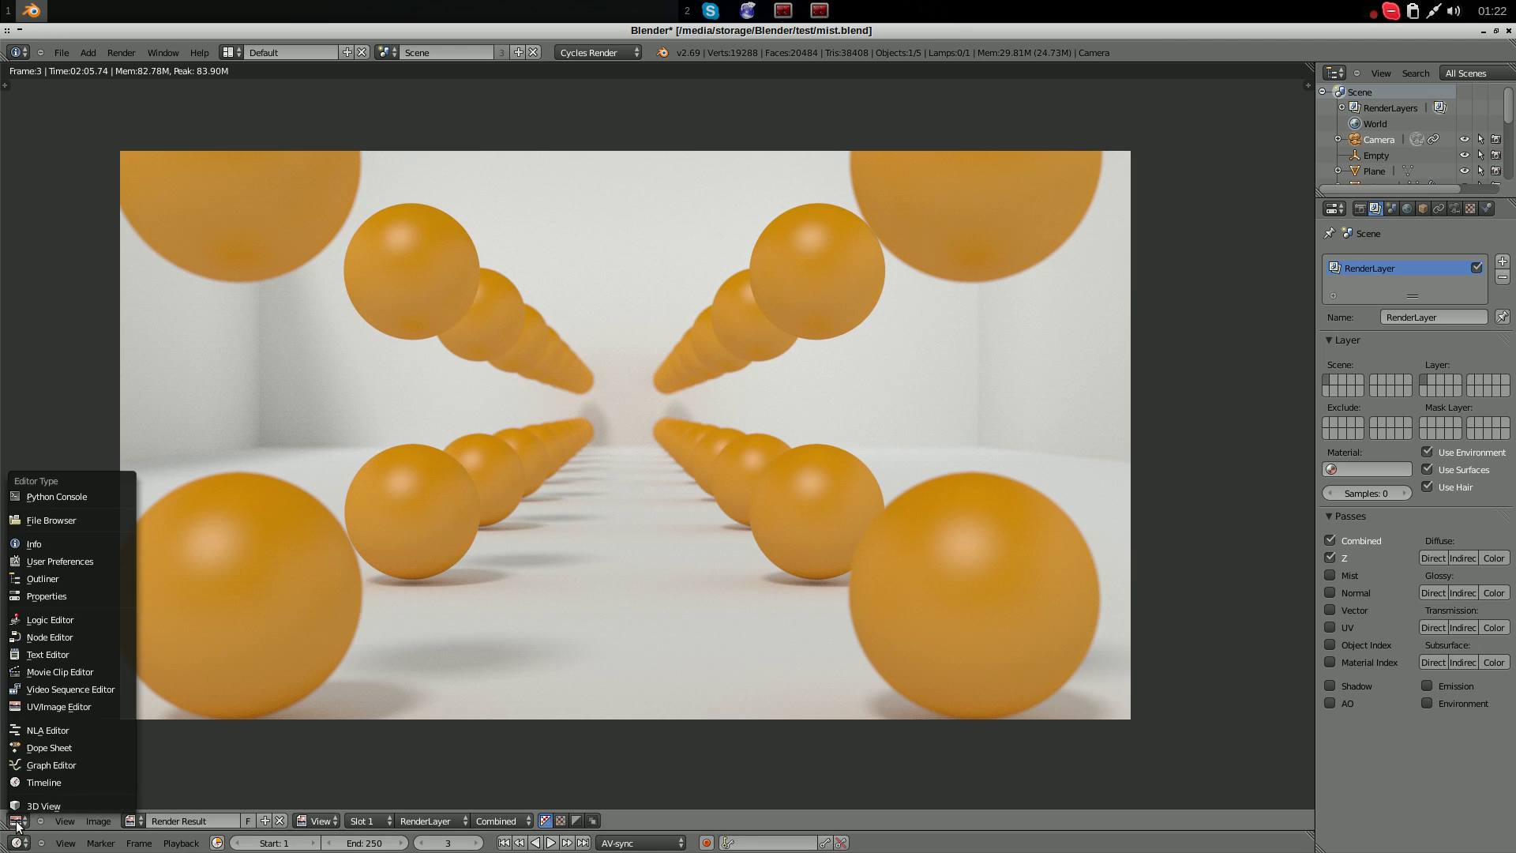
{"action": "left_click", "coordinate": [62, 638]}
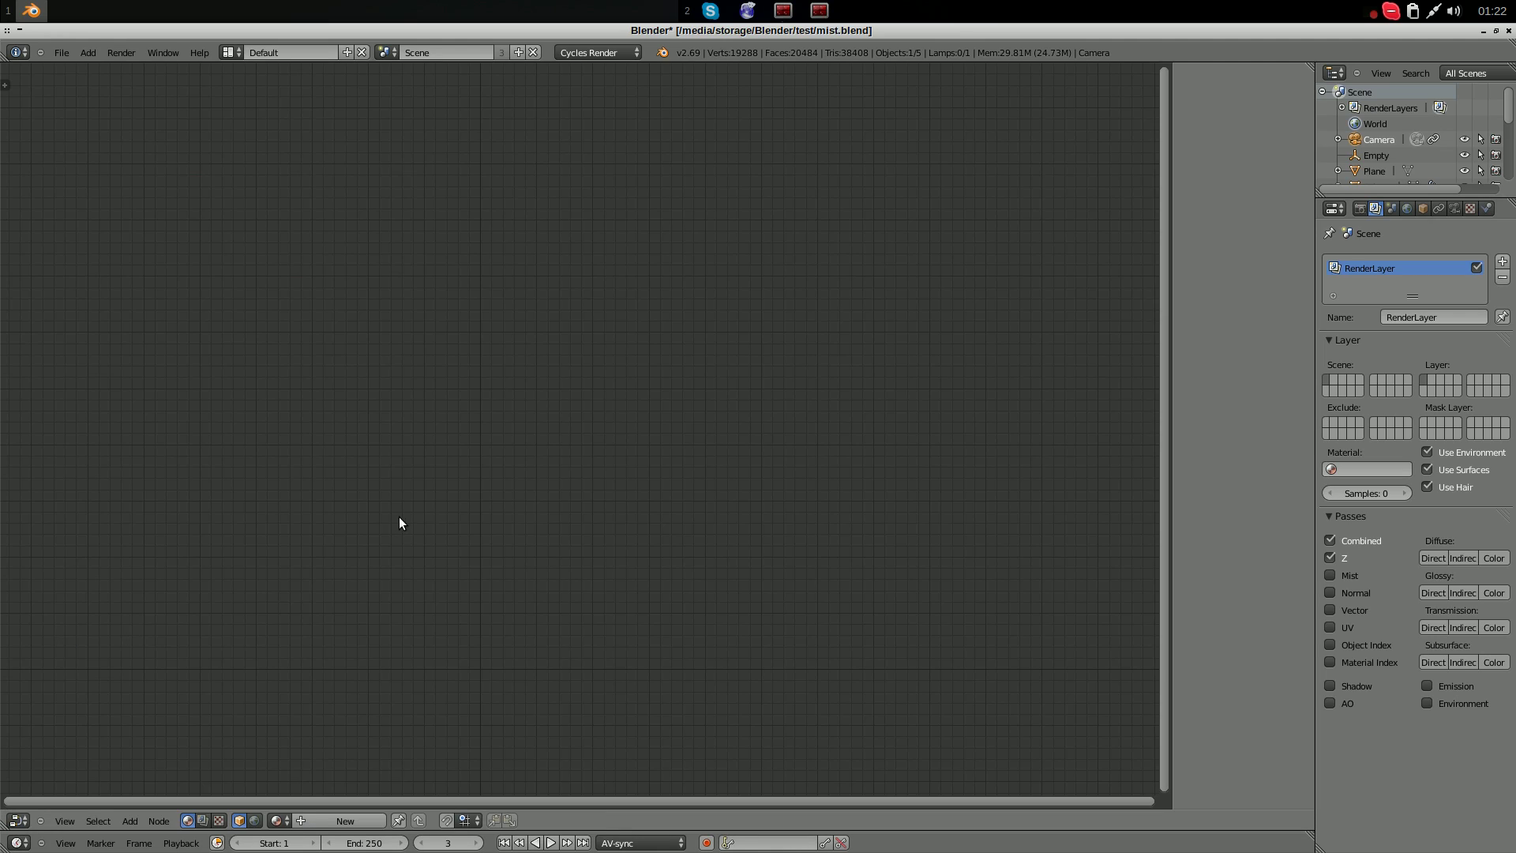
{"action": "left_click", "coordinate": [202, 821]}
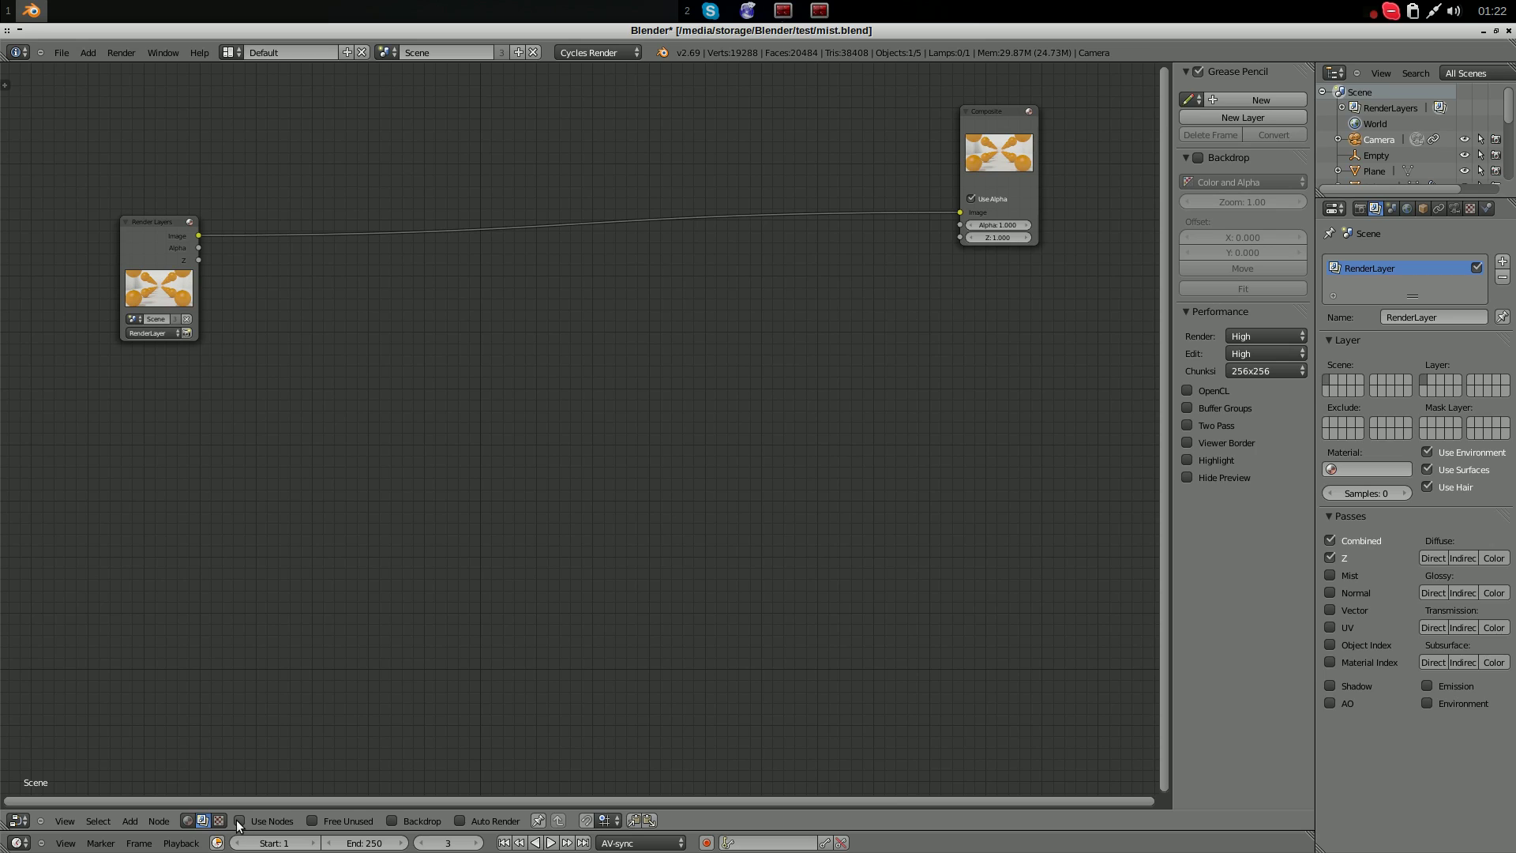
{"action": "left_click", "coordinate": [392, 819]}
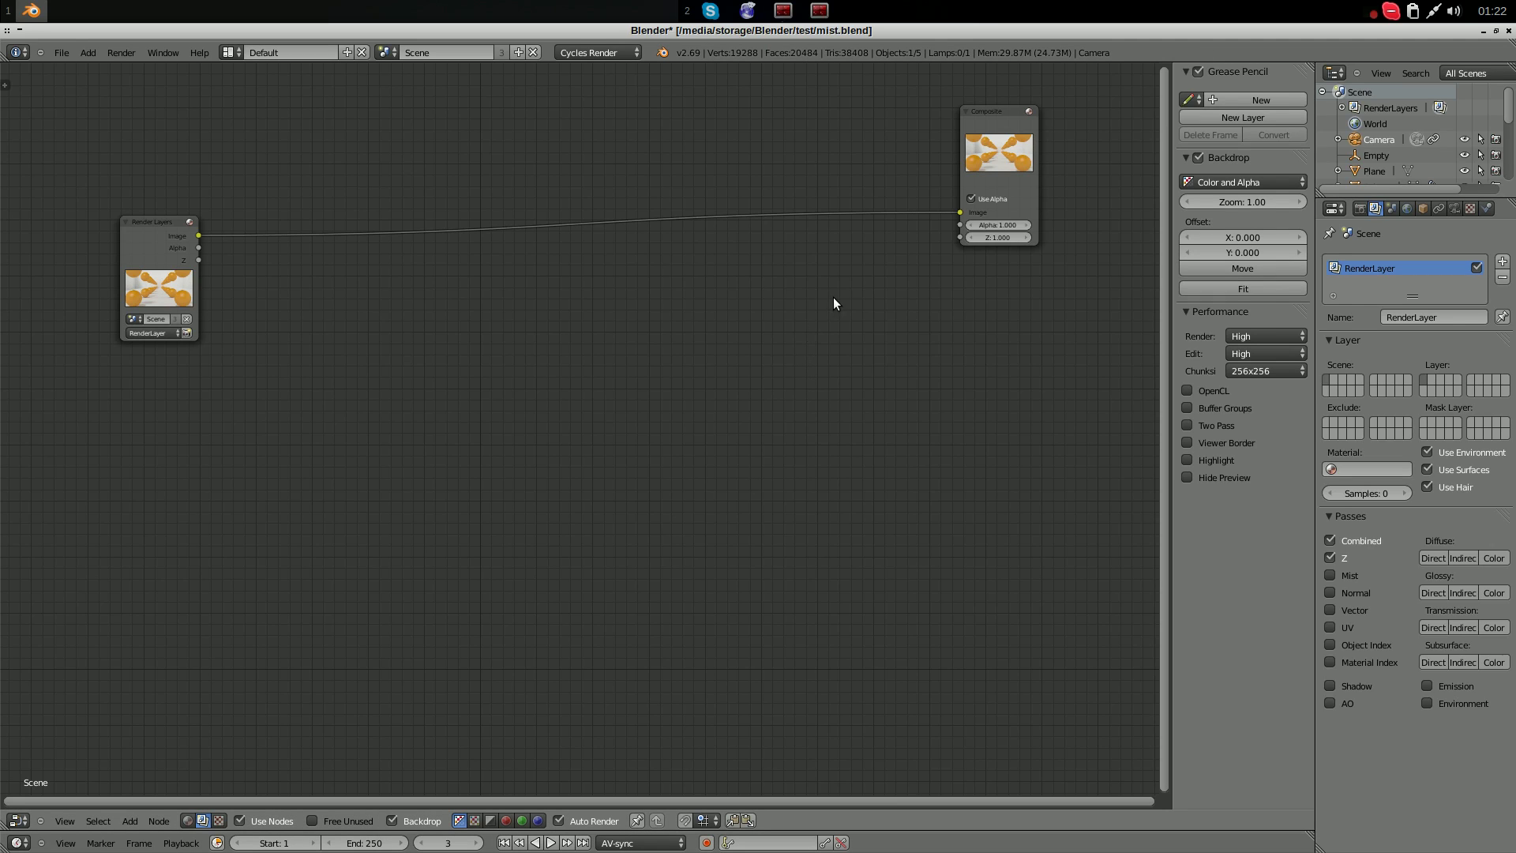
Add a Viewer node below the Composite node and connect the Render Layers Image output to its Image input
{"action": "key", "text": "shift+a"}
{"action": "mouse_move", "coordinate": [847, 258]}
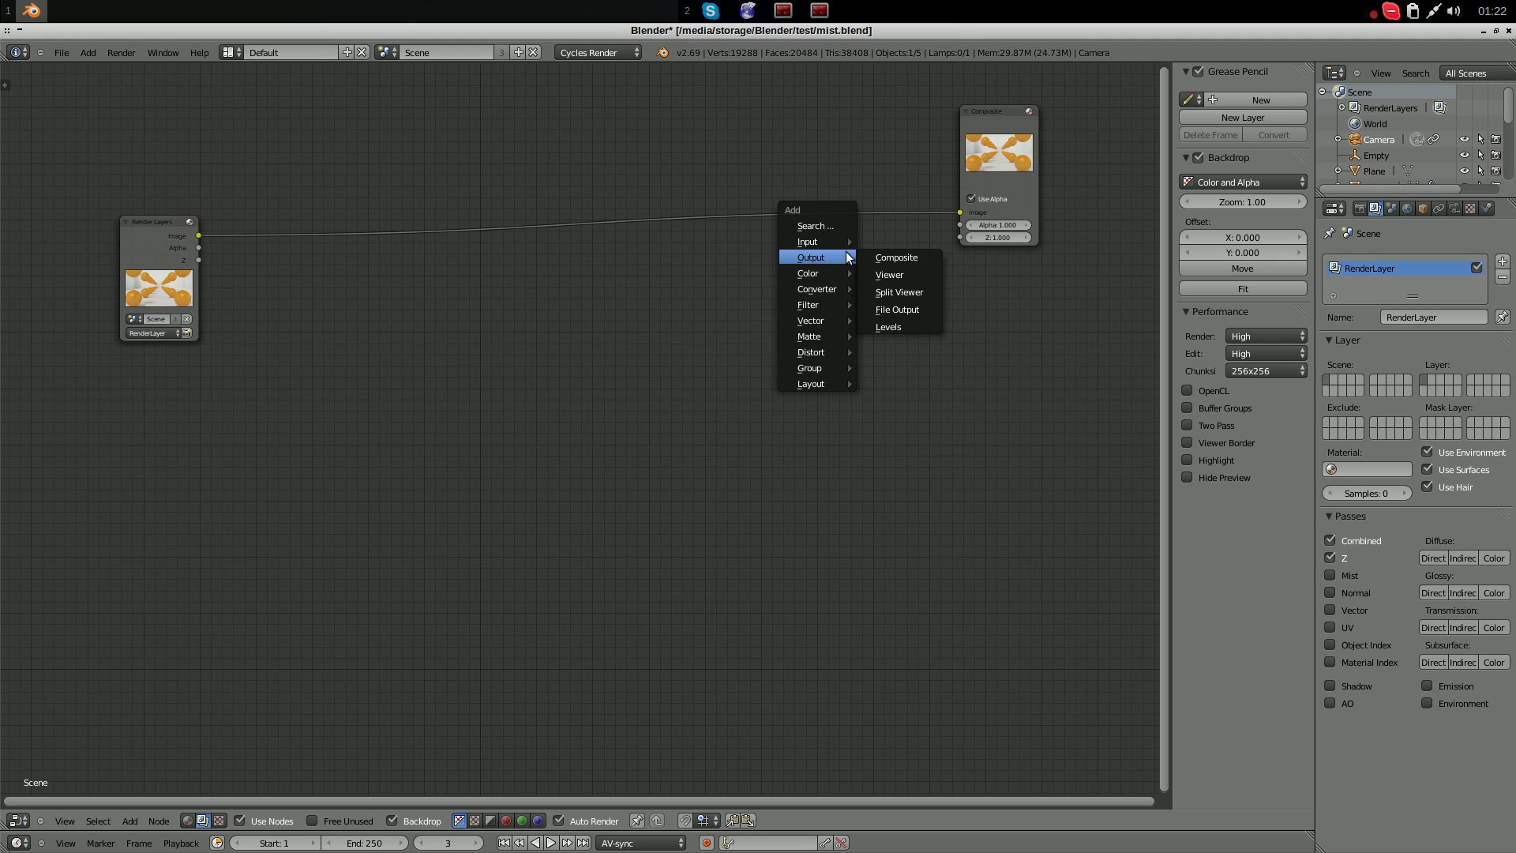
{"action": "left_click", "coordinate": [889, 274]}
{"action": "left_click", "coordinate": [921, 287]}
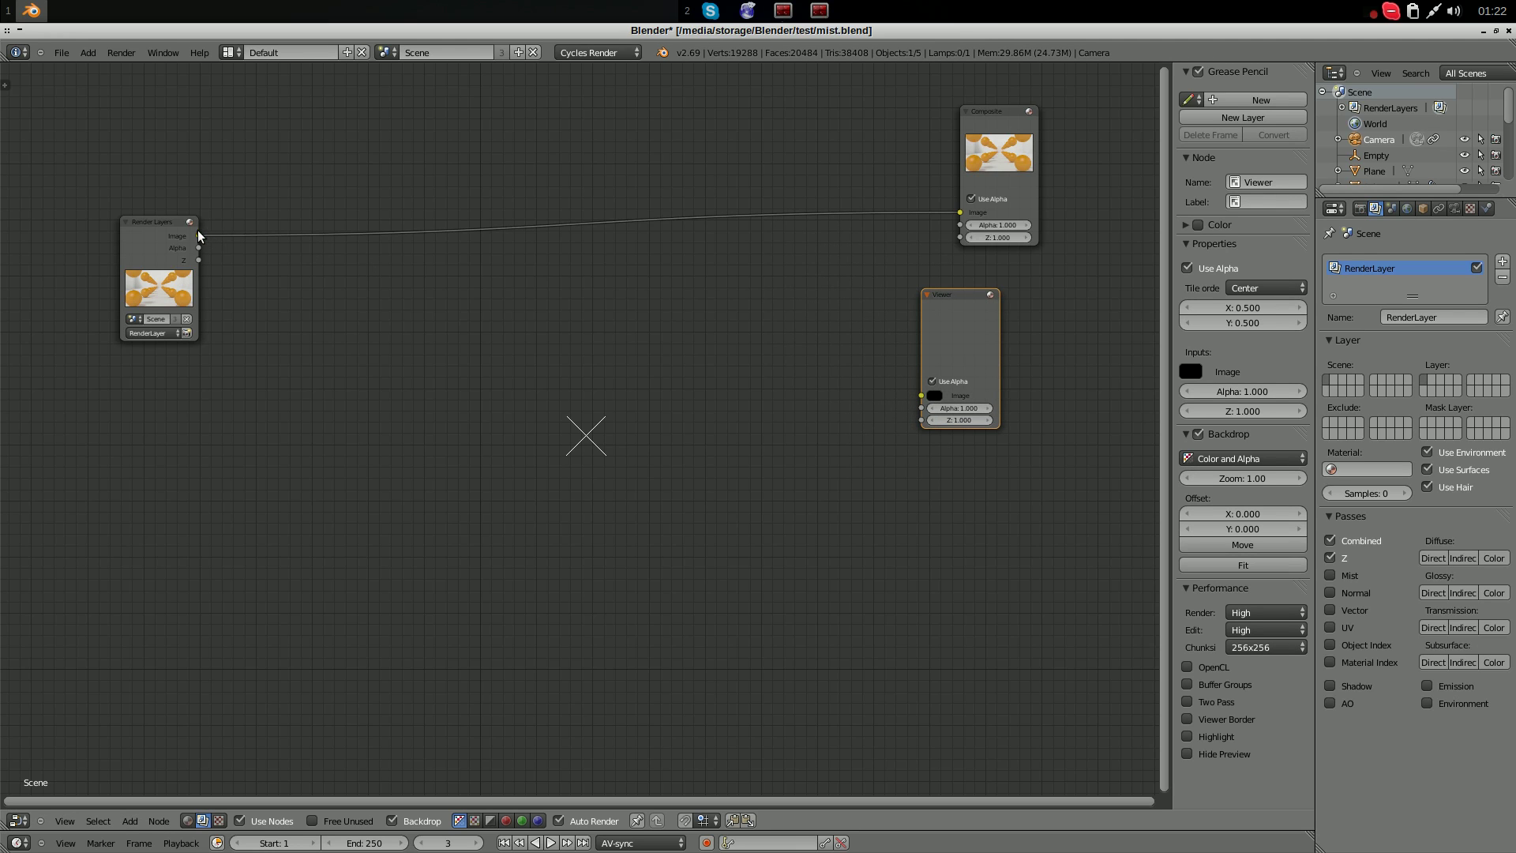
{"action": "left_click_drag", "start_coordinate": [199, 235], "coordinate": [921, 395]}
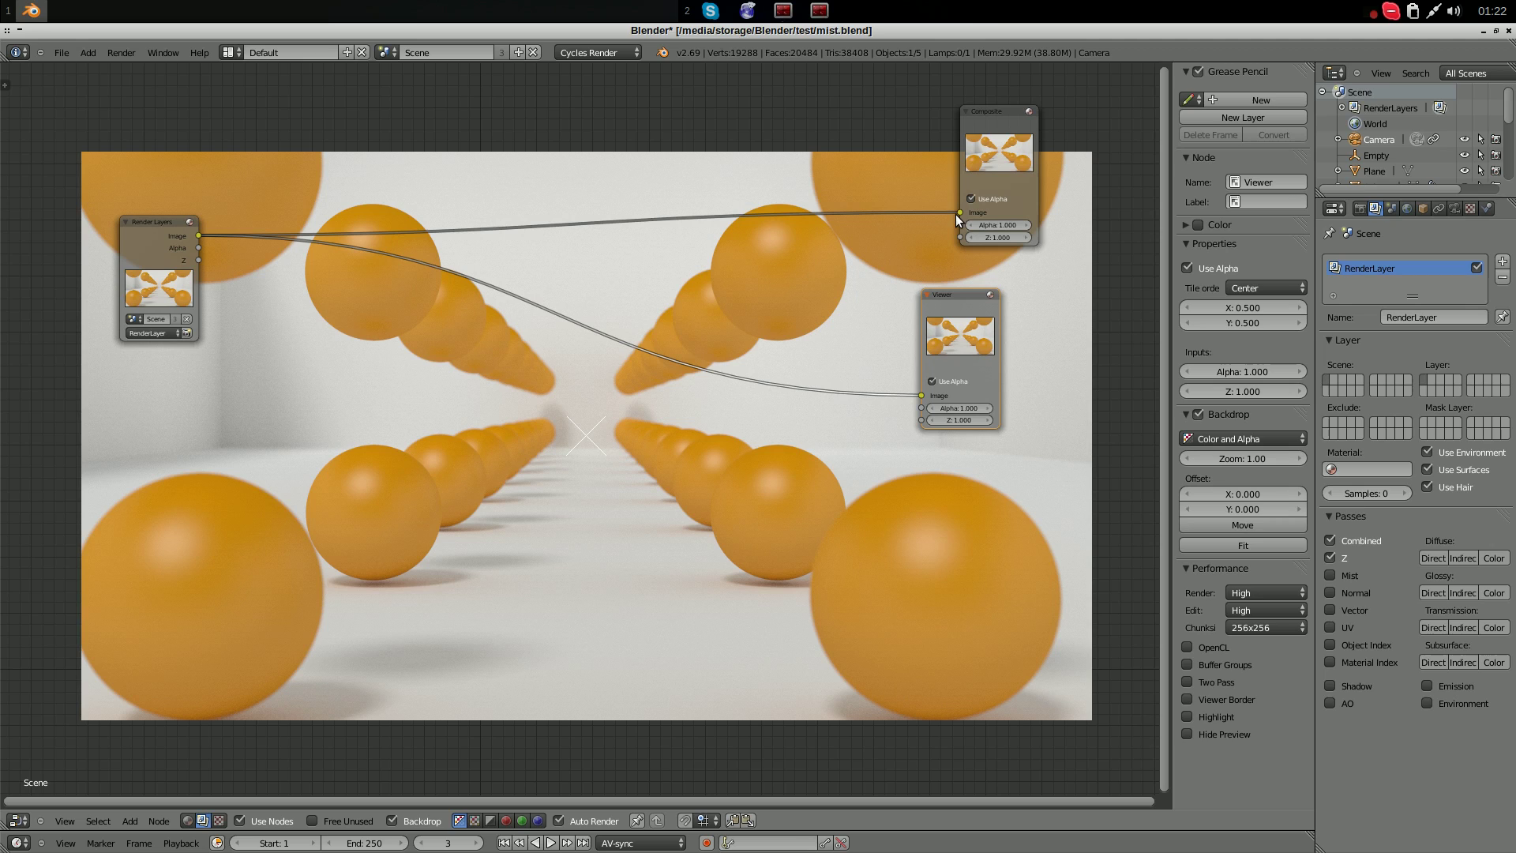
Disconnect the Image links from the Composite and Viewer nodes and connect the Render Layers Z output to the Viewer
{"action": "left_click_drag", "start_coordinate": [959, 211], "coordinate": [782, 220]}
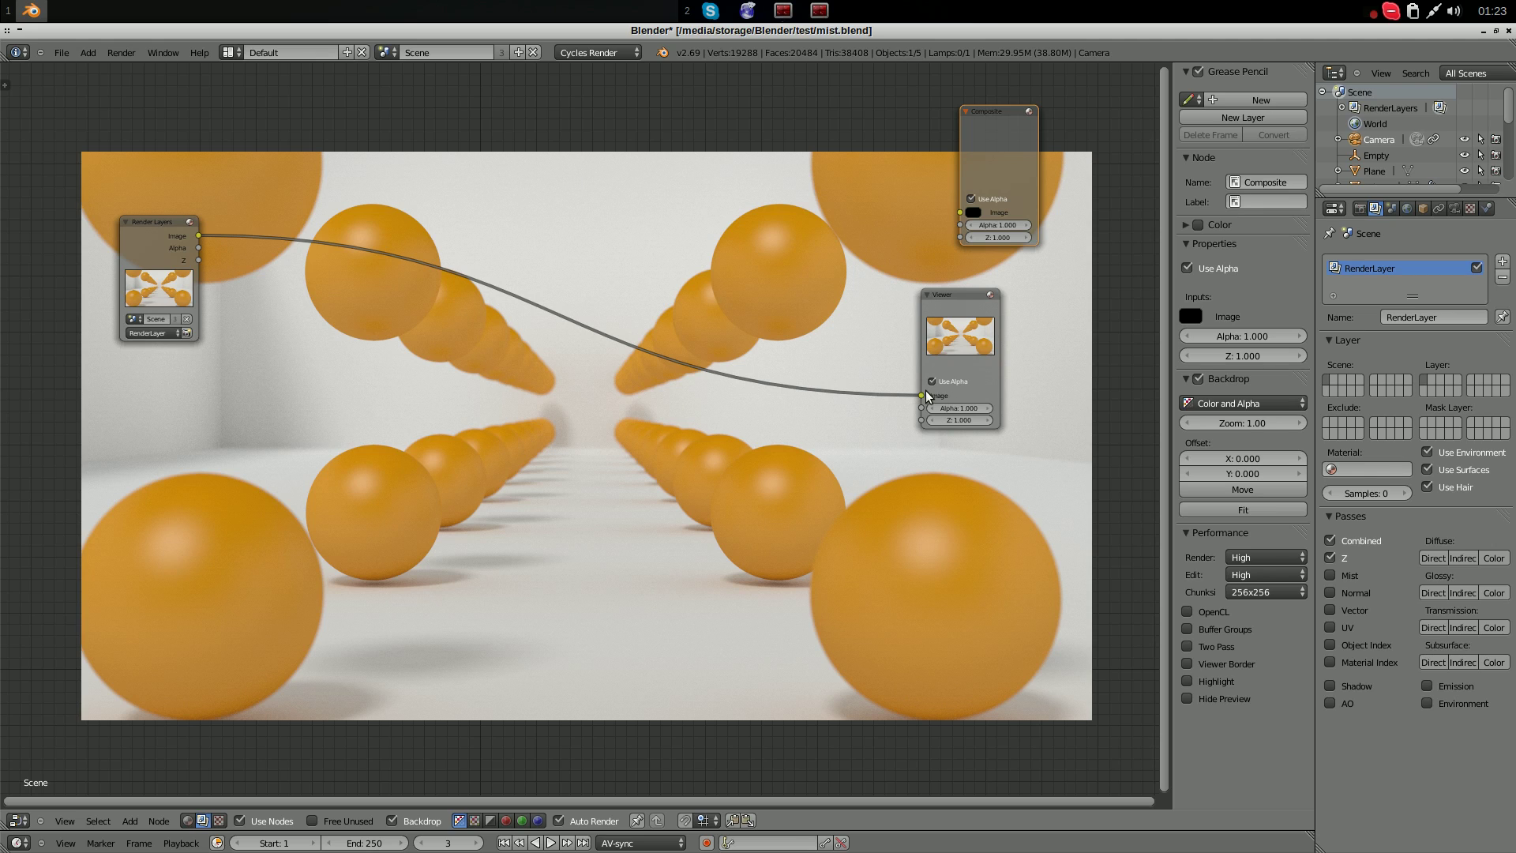
{"action": "left_click_drag", "start_coordinate": [922, 395], "coordinate": [732, 298]}
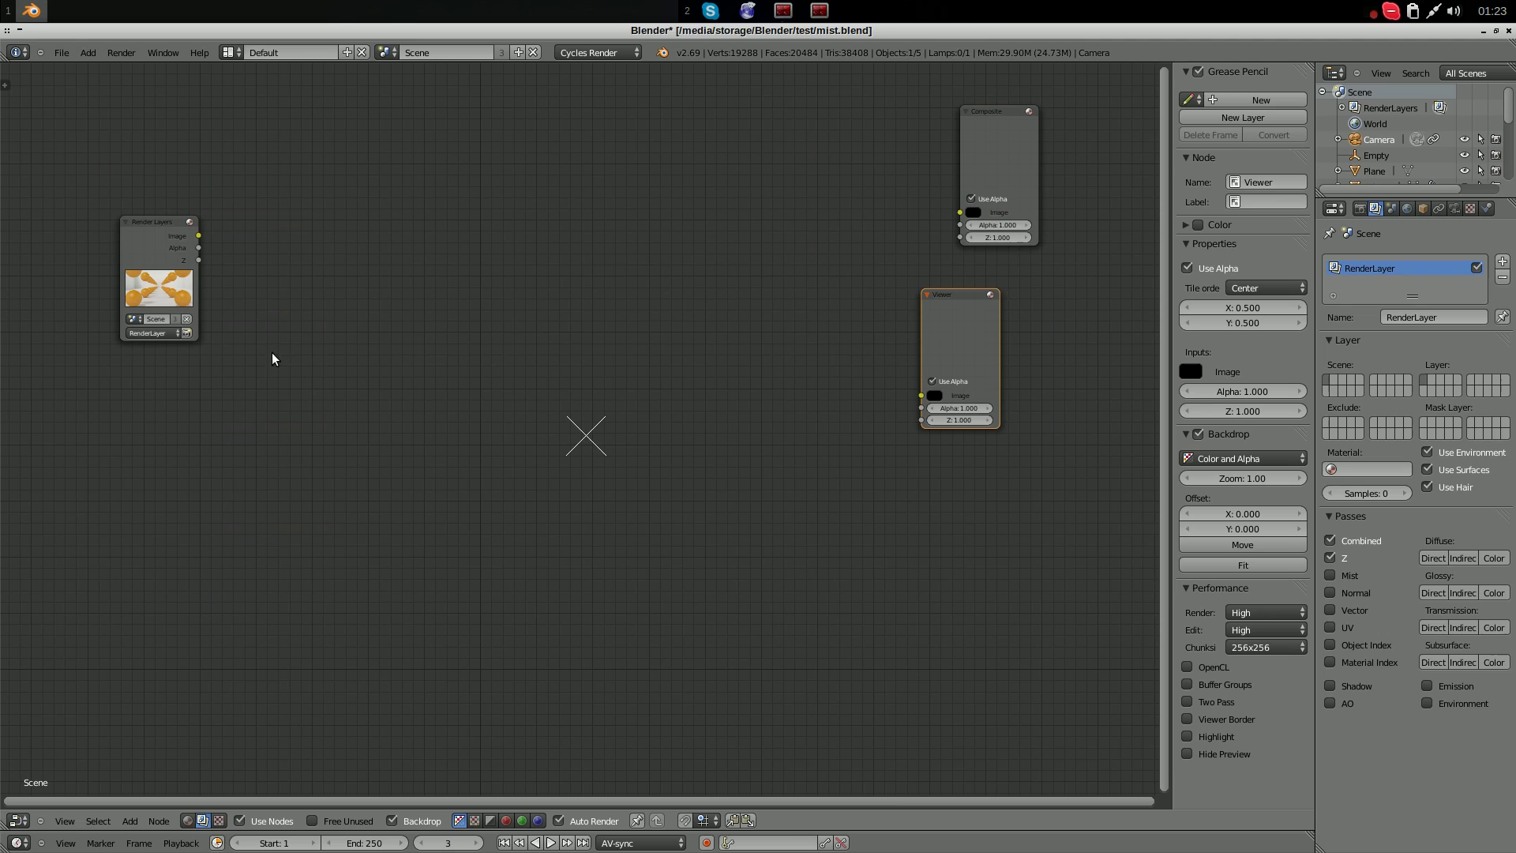
{"action": "left_click_drag", "start_coordinate": [199, 261], "coordinate": [920, 395]}
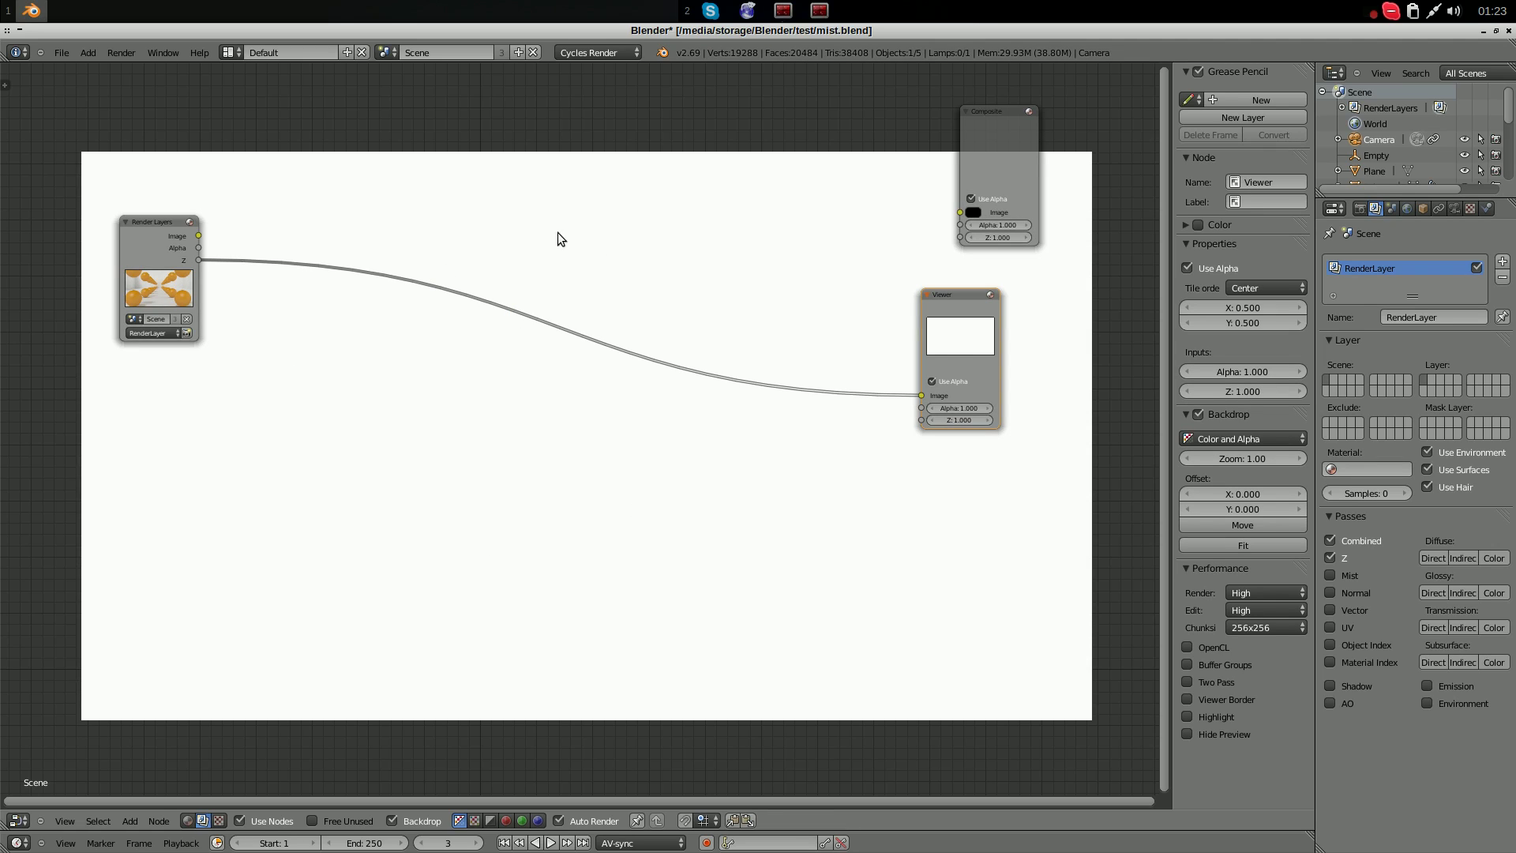
Insert a Map Value node on the link between the Render Layers Z output and the Viewer
{"action": "key", "text": "shift+a"}
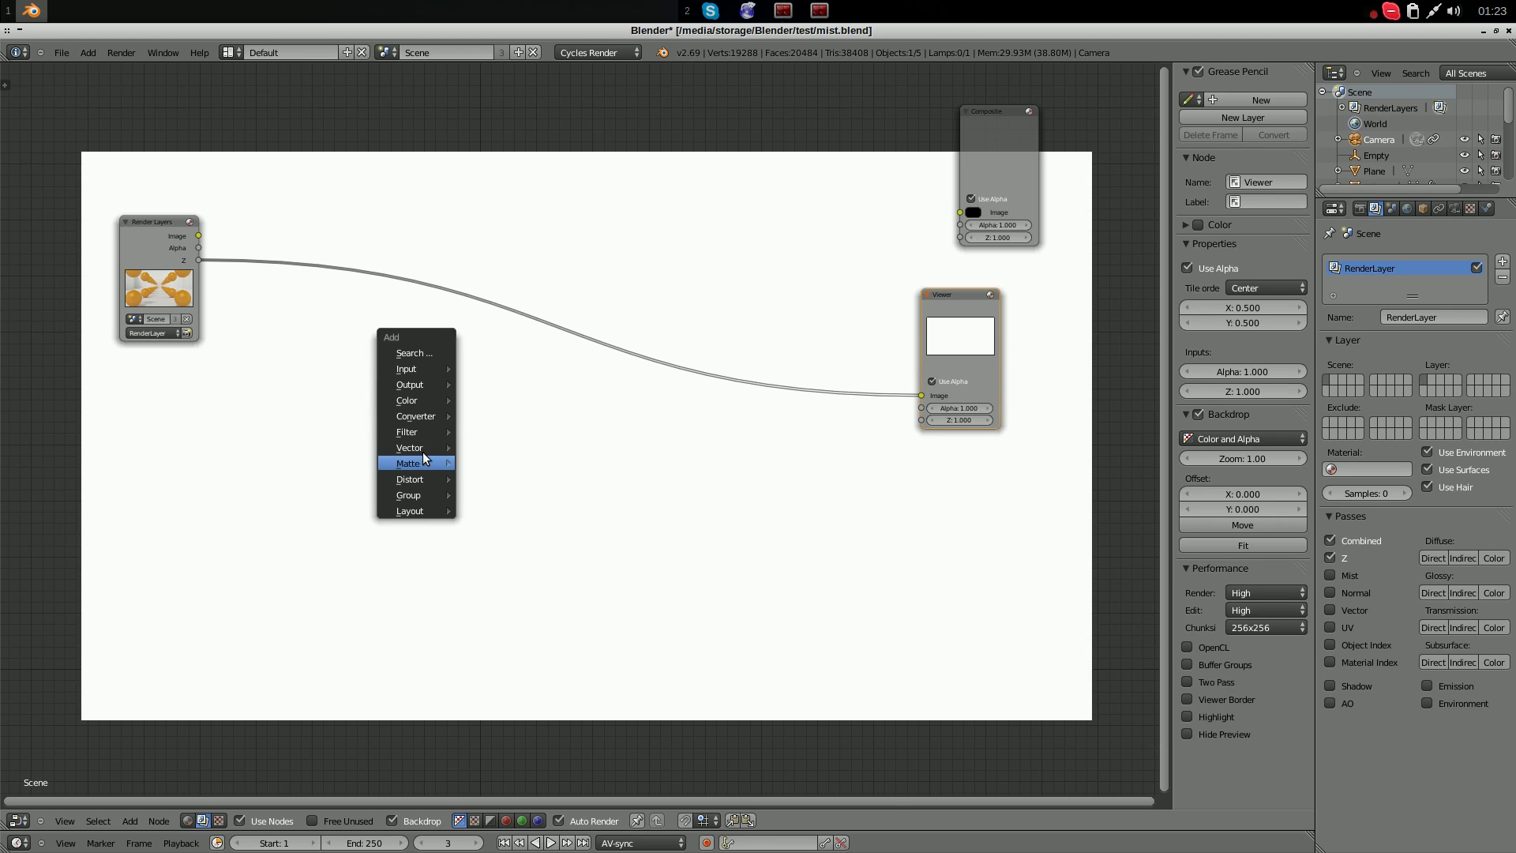
{"action": "mouse_move", "coordinate": [424, 447]}
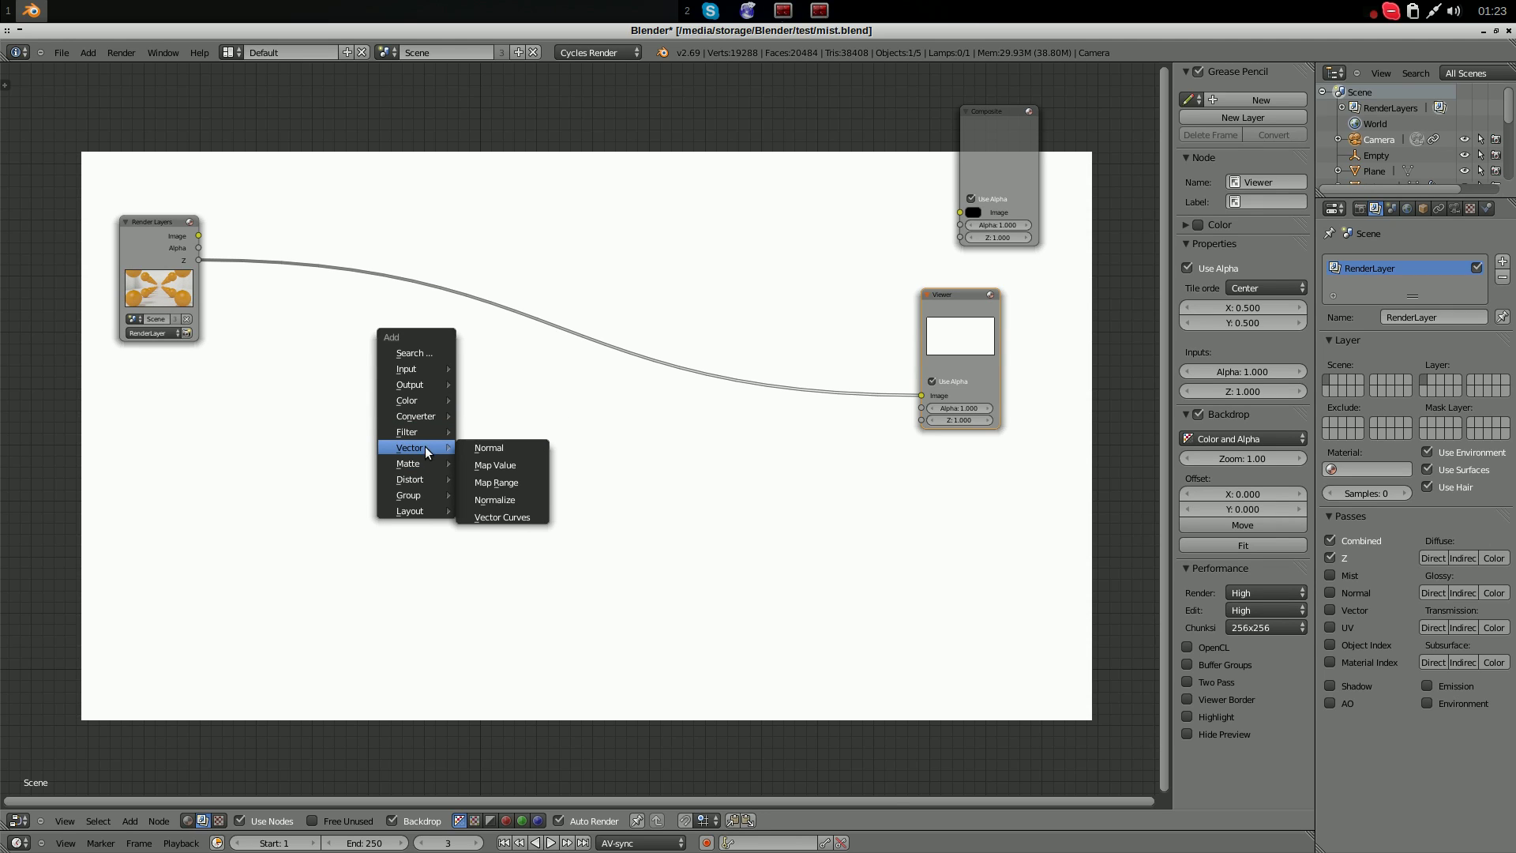
{"action": "left_click", "coordinate": [521, 465]}
{"action": "left_click", "coordinate": [340, 242]}
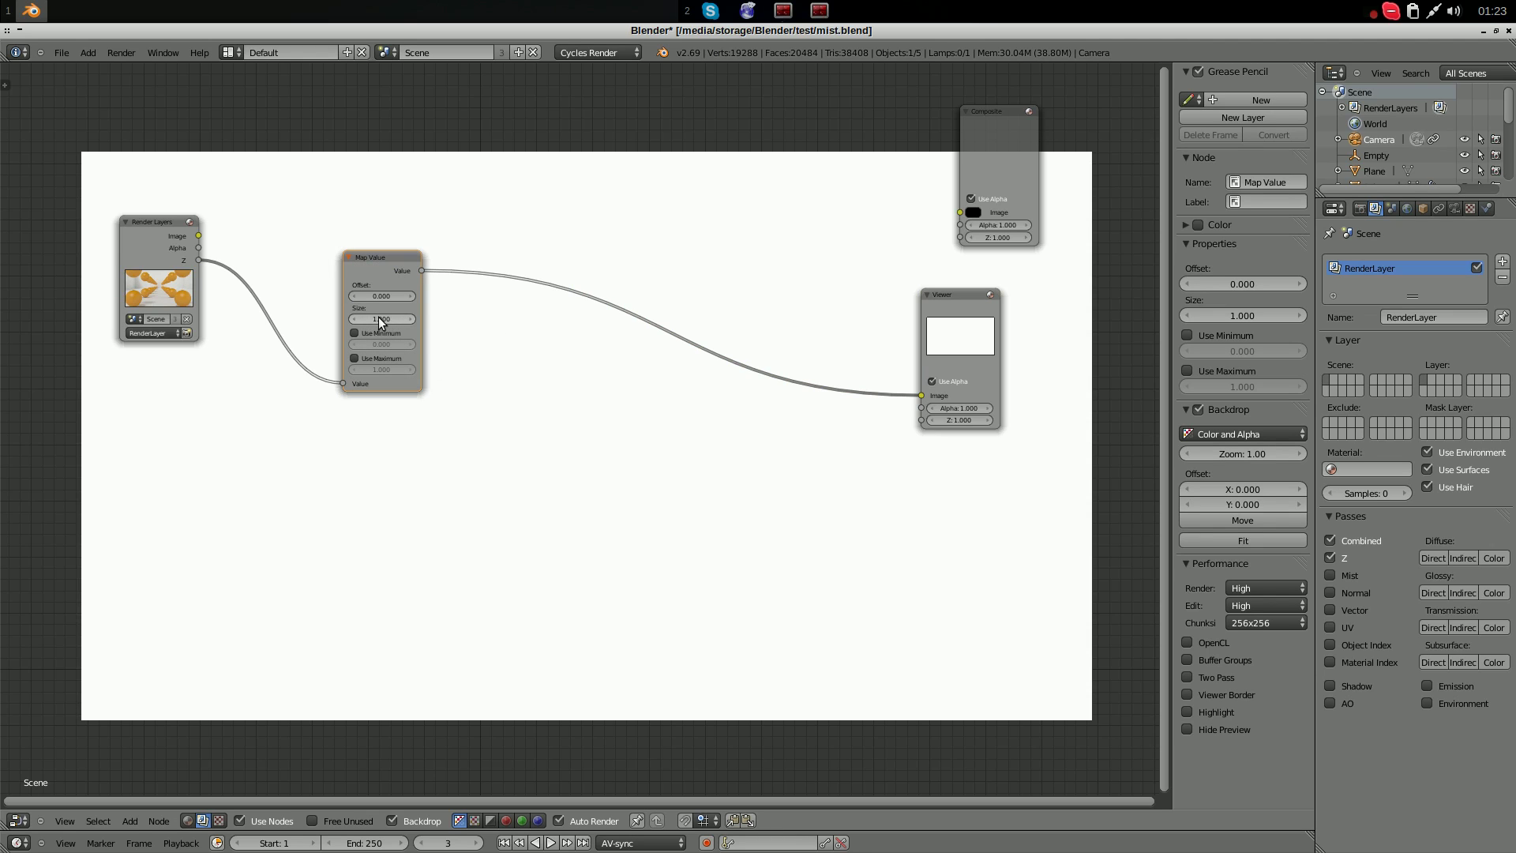
Set the Map Value node's Size to 0.01
{"action": "key", "text": "BackSpace"}
{"action": "key", "text": "BackSpace"}
{"action": "key", "text": "BackSpace"}
{"action": "type", "text": "0.01"}
{"action": "key", "text": "Return"}
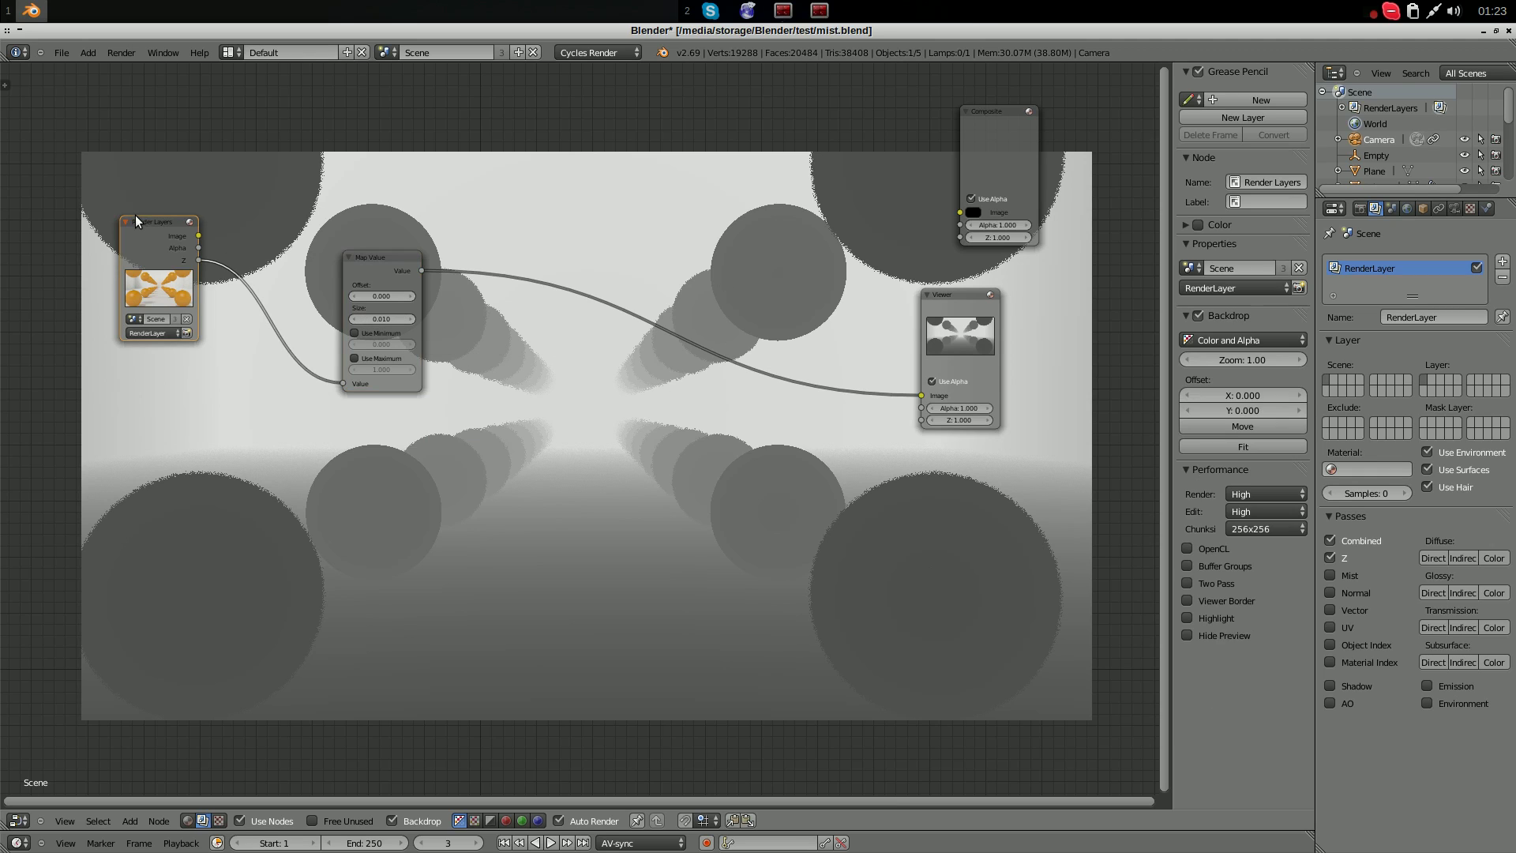
Insert a ColorRamp node between the Map Value and Viewer nodes and rearrange the nodes to make room
{"action": "left_click_drag", "start_coordinate": [135, 215], "coordinate": [134, 207]}
{"action": "left_click_drag", "start_coordinate": [397, 254], "coordinate": [322, 206]}
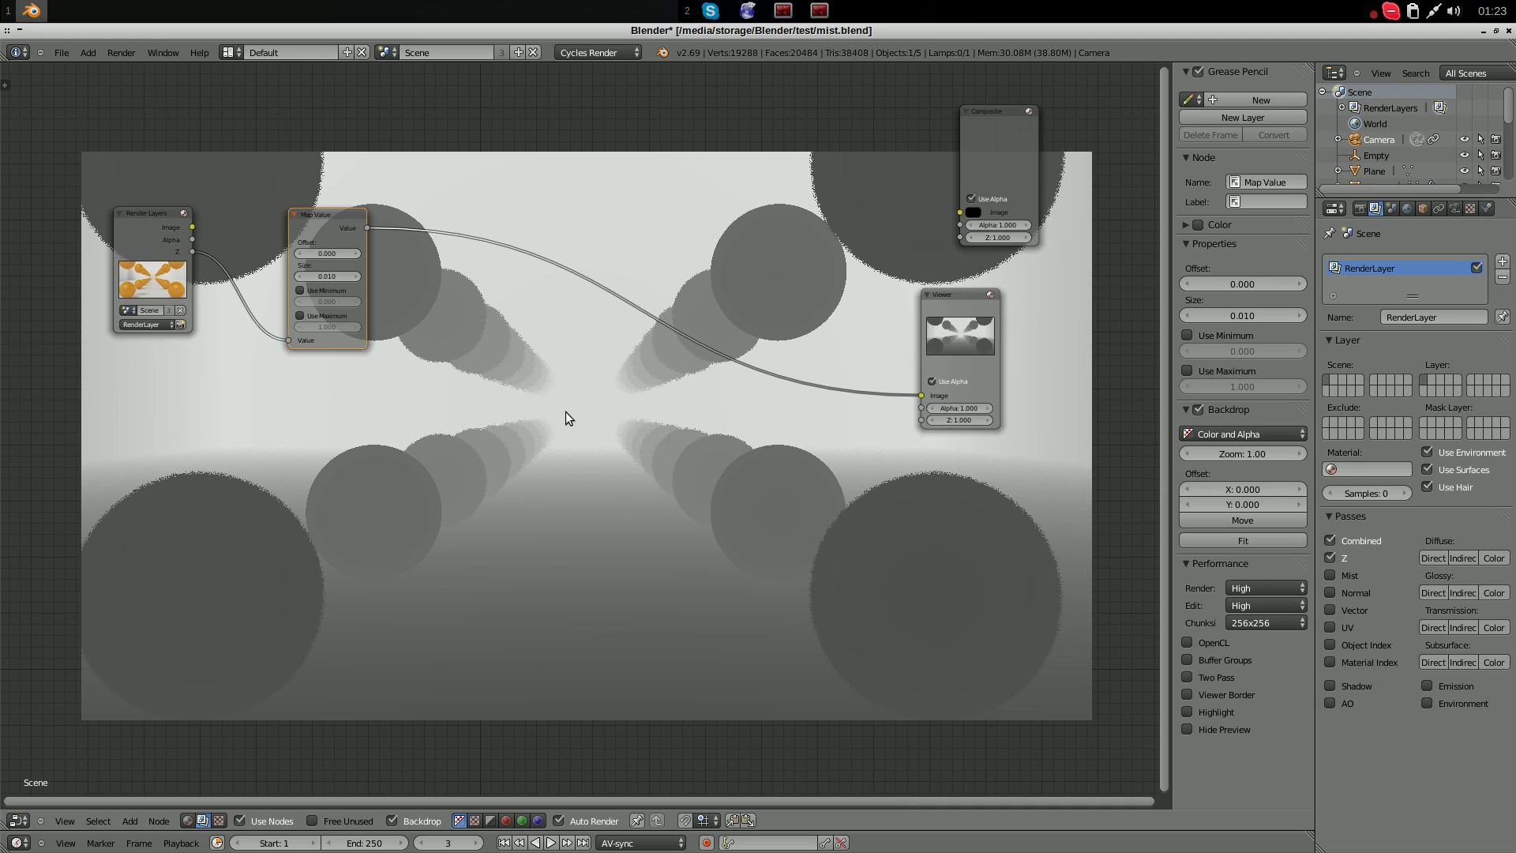
{"action": "key", "text": "shift+a"}
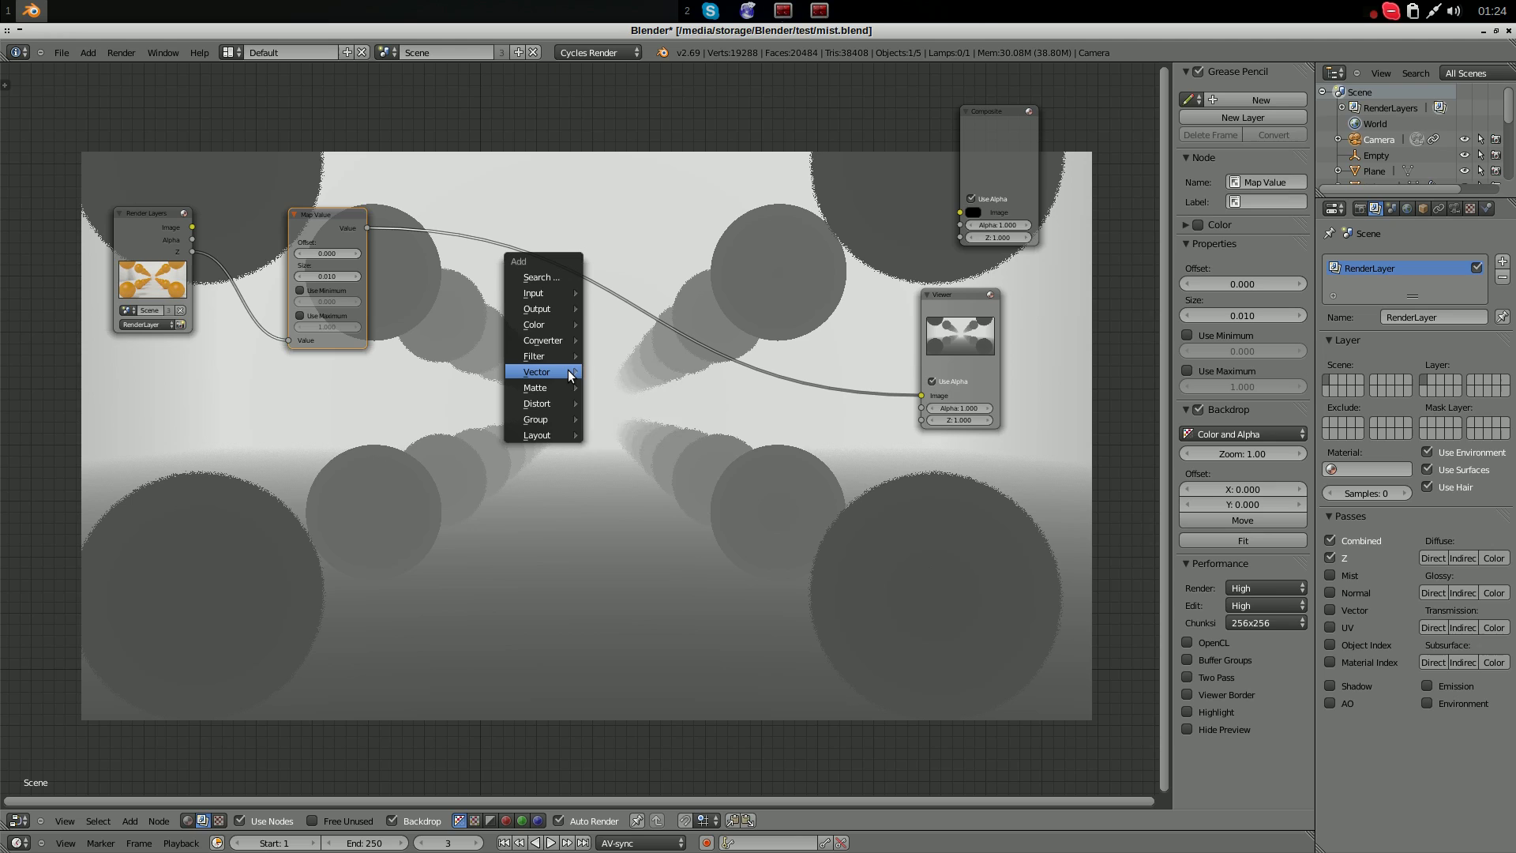
{"action": "mouse_move", "coordinate": [559, 340]}
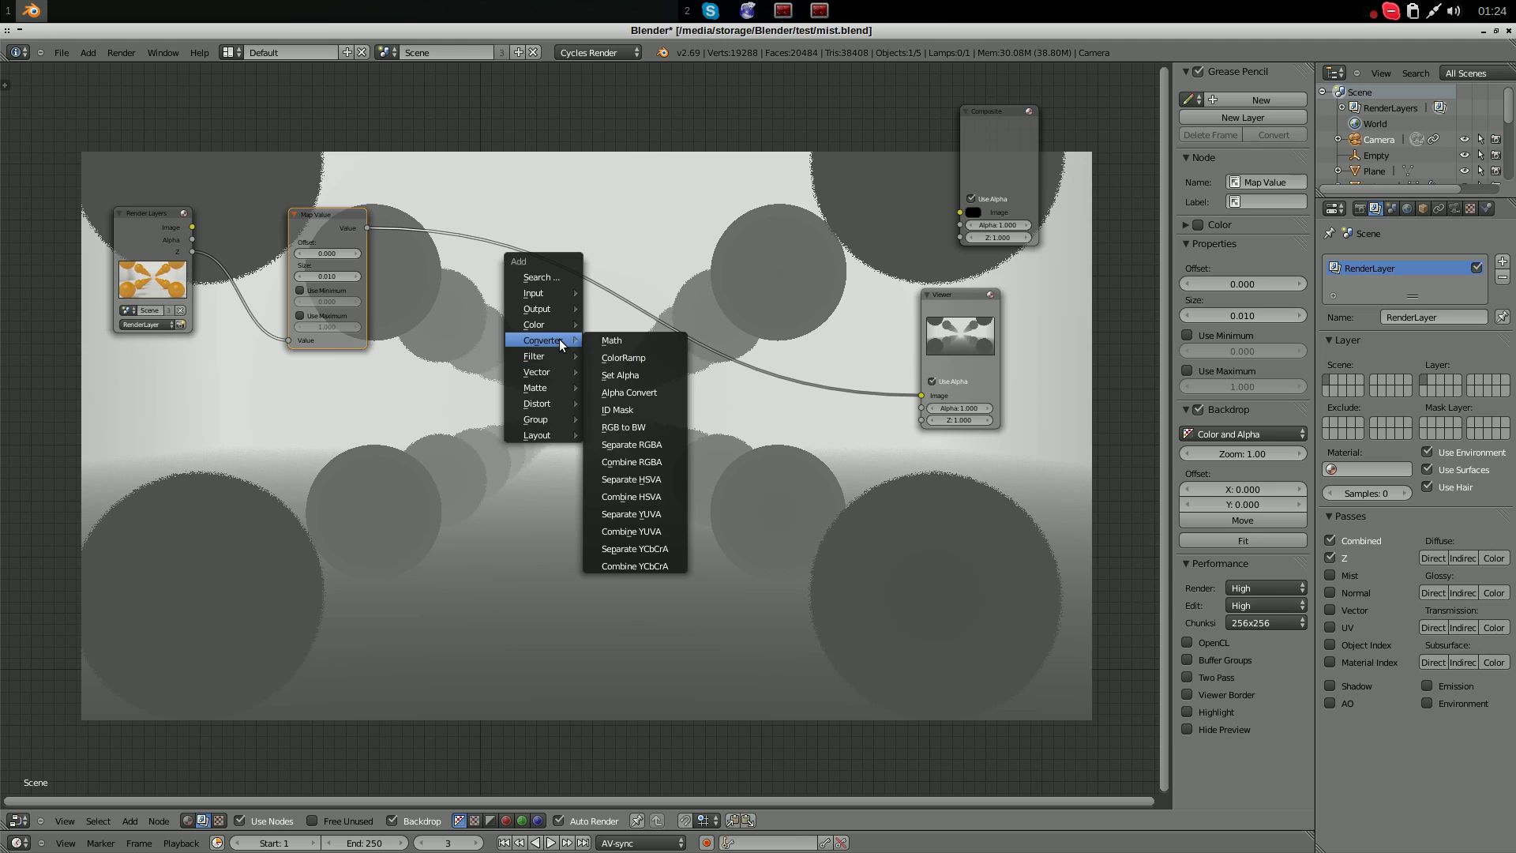
{"action": "left_click", "coordinate": [627, 355]}
{"action": "left_click", "coordinate": [550, 273]}
{"action": "left_click_drag", "start_coordinate": [315, 206], "coordinate": [324, 280]}
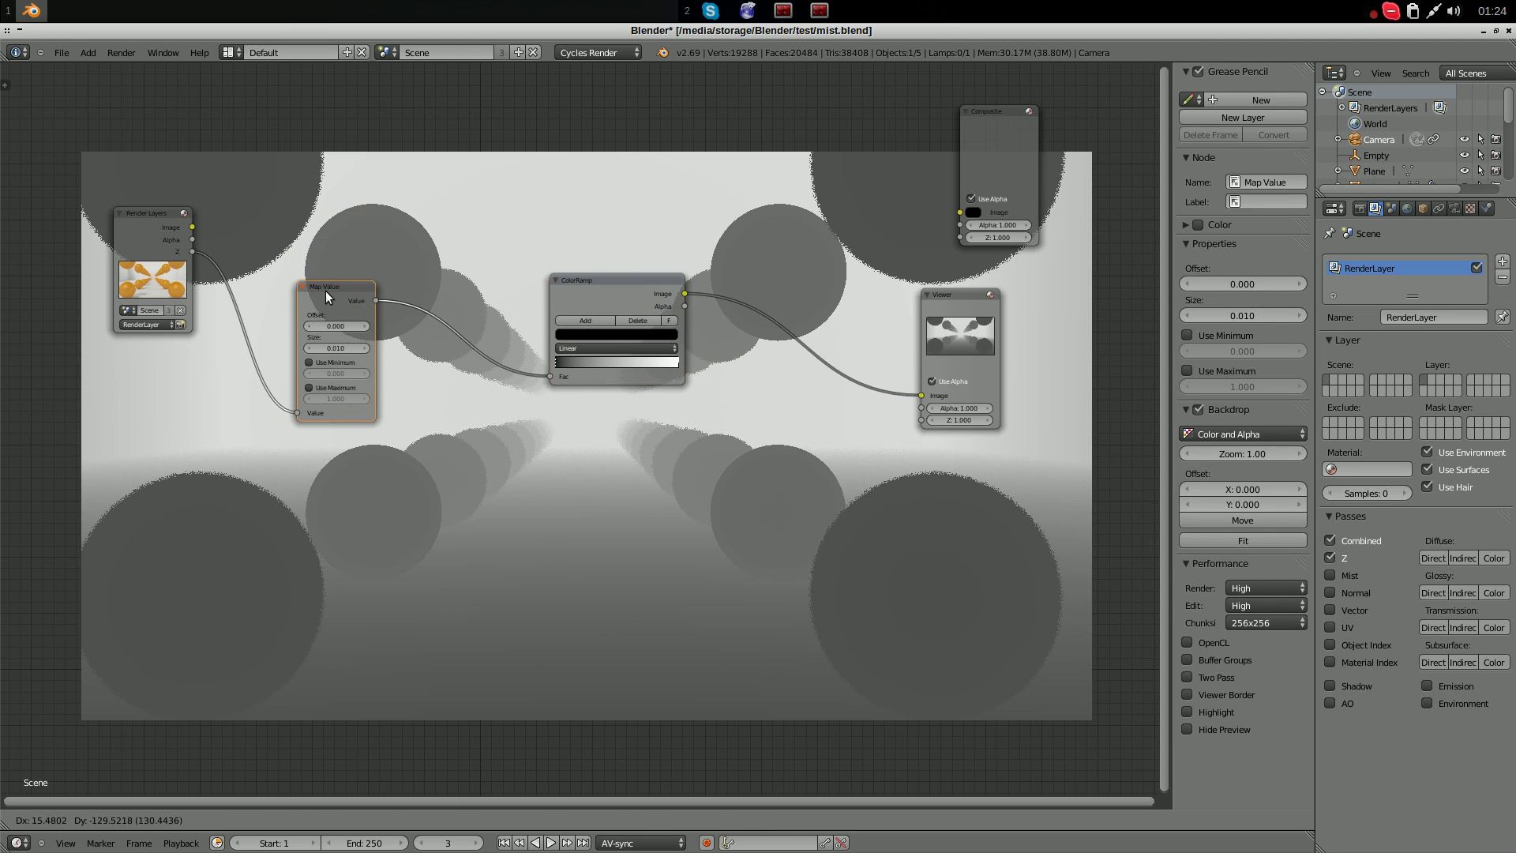
{"action": "left_click_drag", "start_coordinate": [600, 279], "coordinate": [561, 350]}
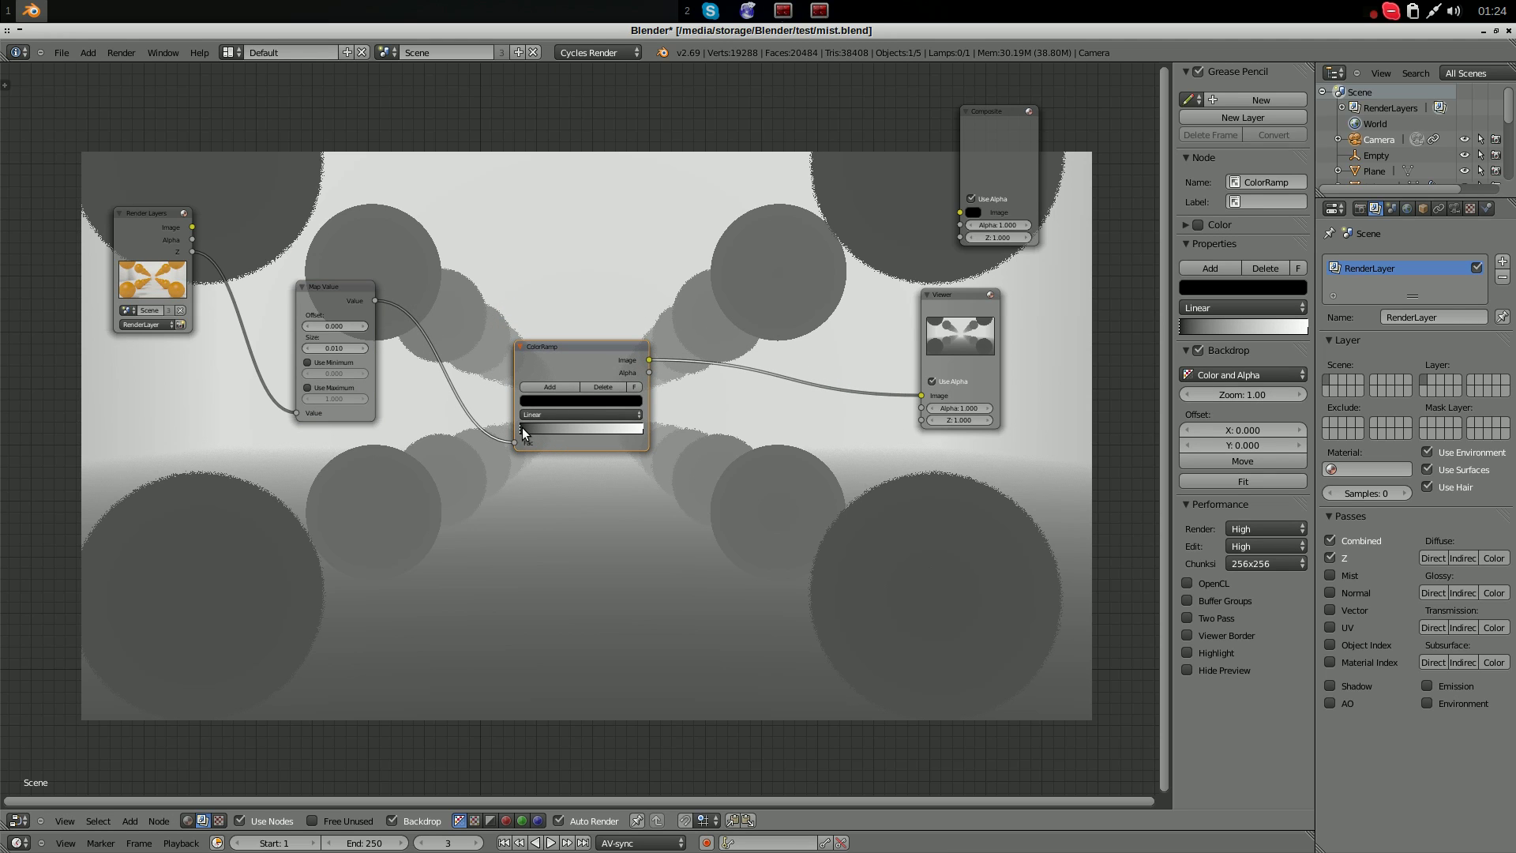
Shift the ColorRamp's black stop slightly toward white until the nearest spheres turn black, and move the node lower
{"action": "left_click_drag", "start_coordinate": [522, 427], "coordinate": [529, 433]}
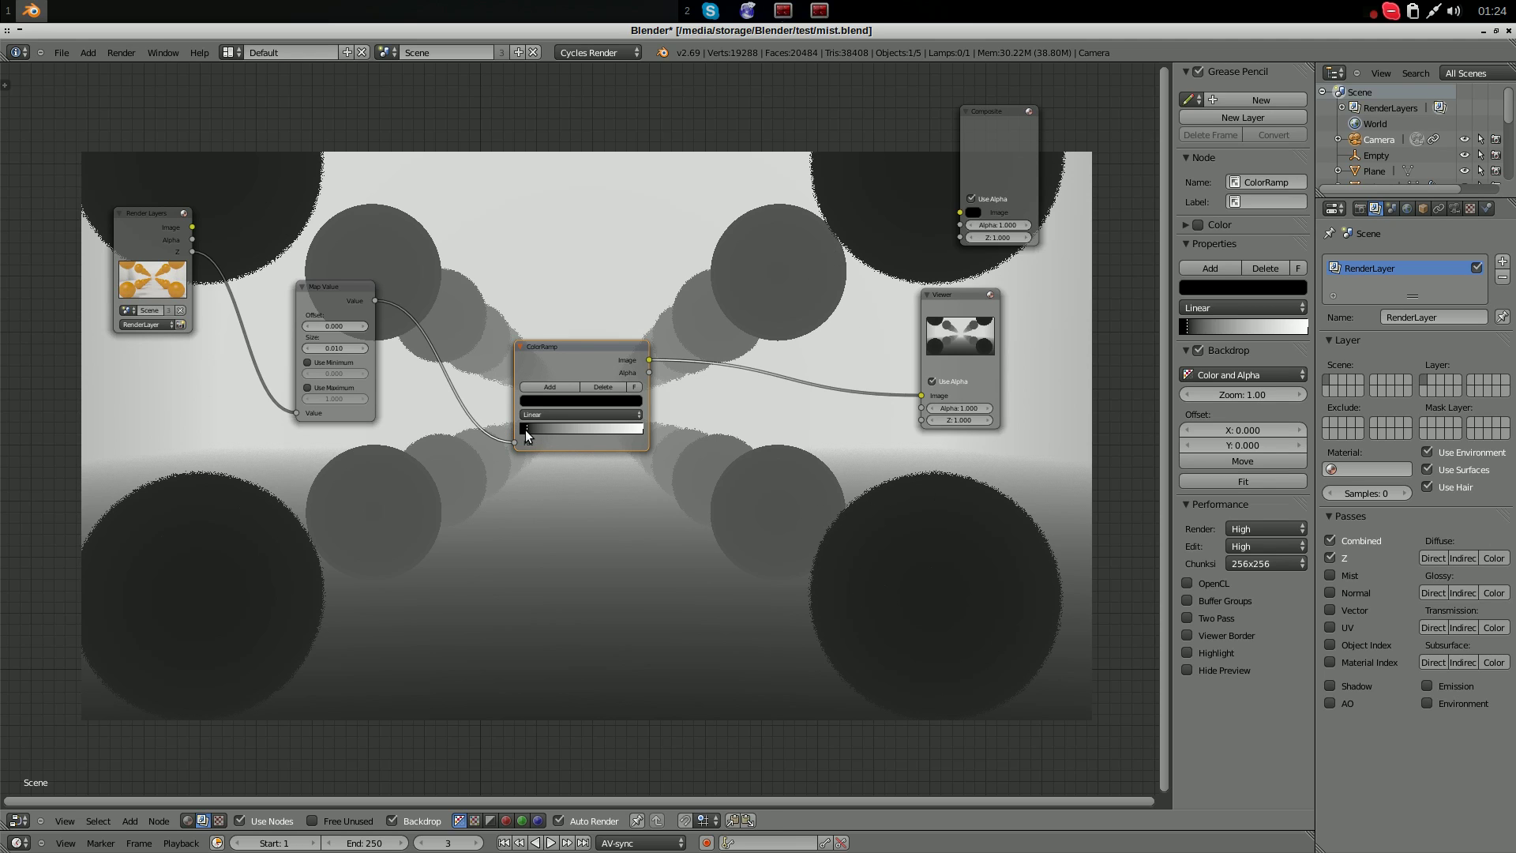
{"action": "left_click_drag", "start_coordinate": [524, 430], "coordinate": [528, 432]}
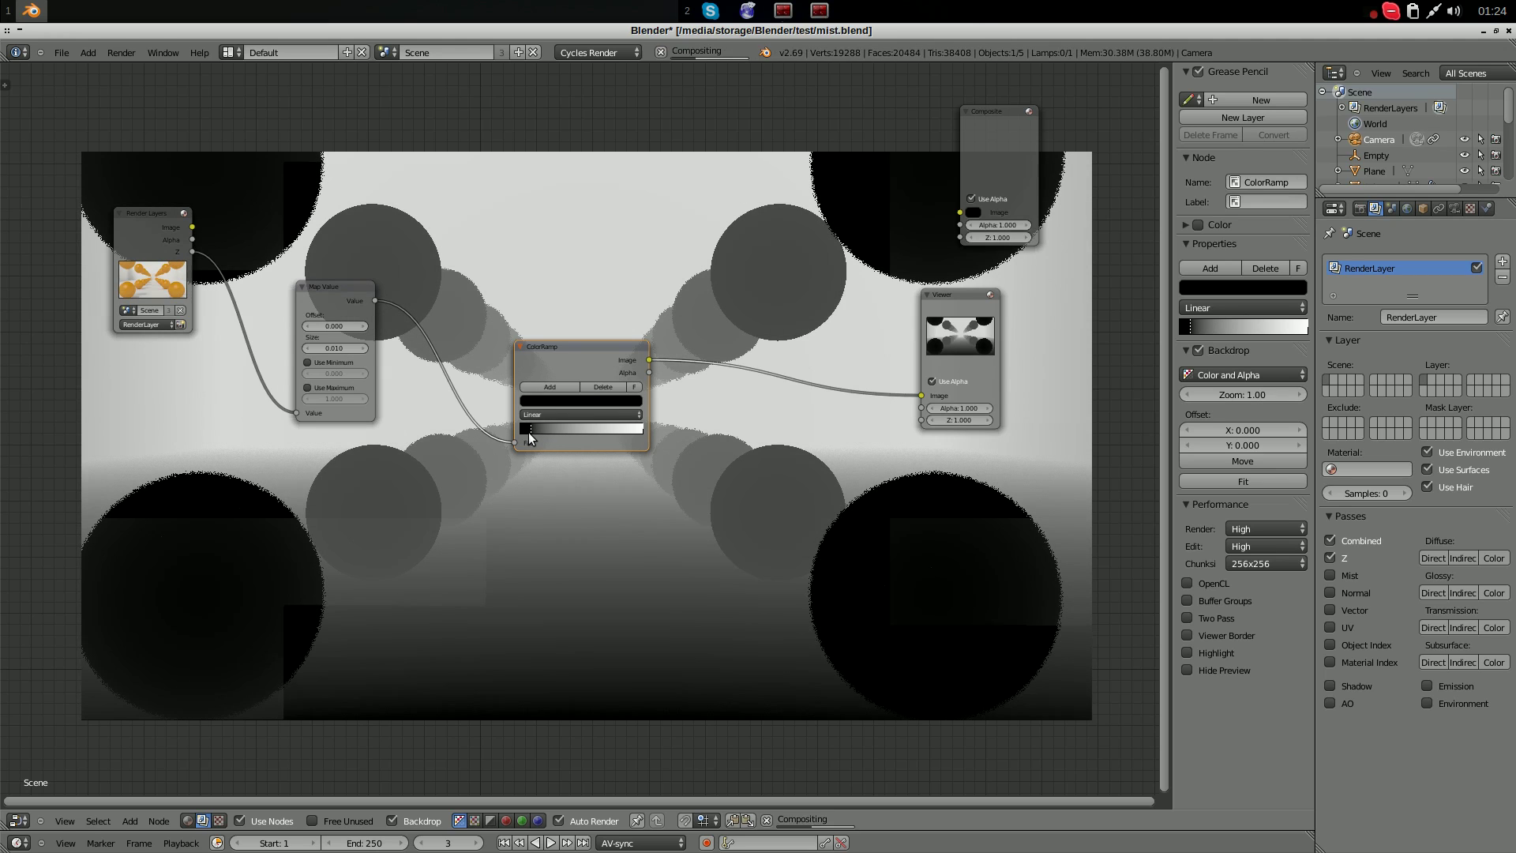
{"action": "left_click_drag", "start_coordinate": [608, 355], "coordinate": [529, 469]}
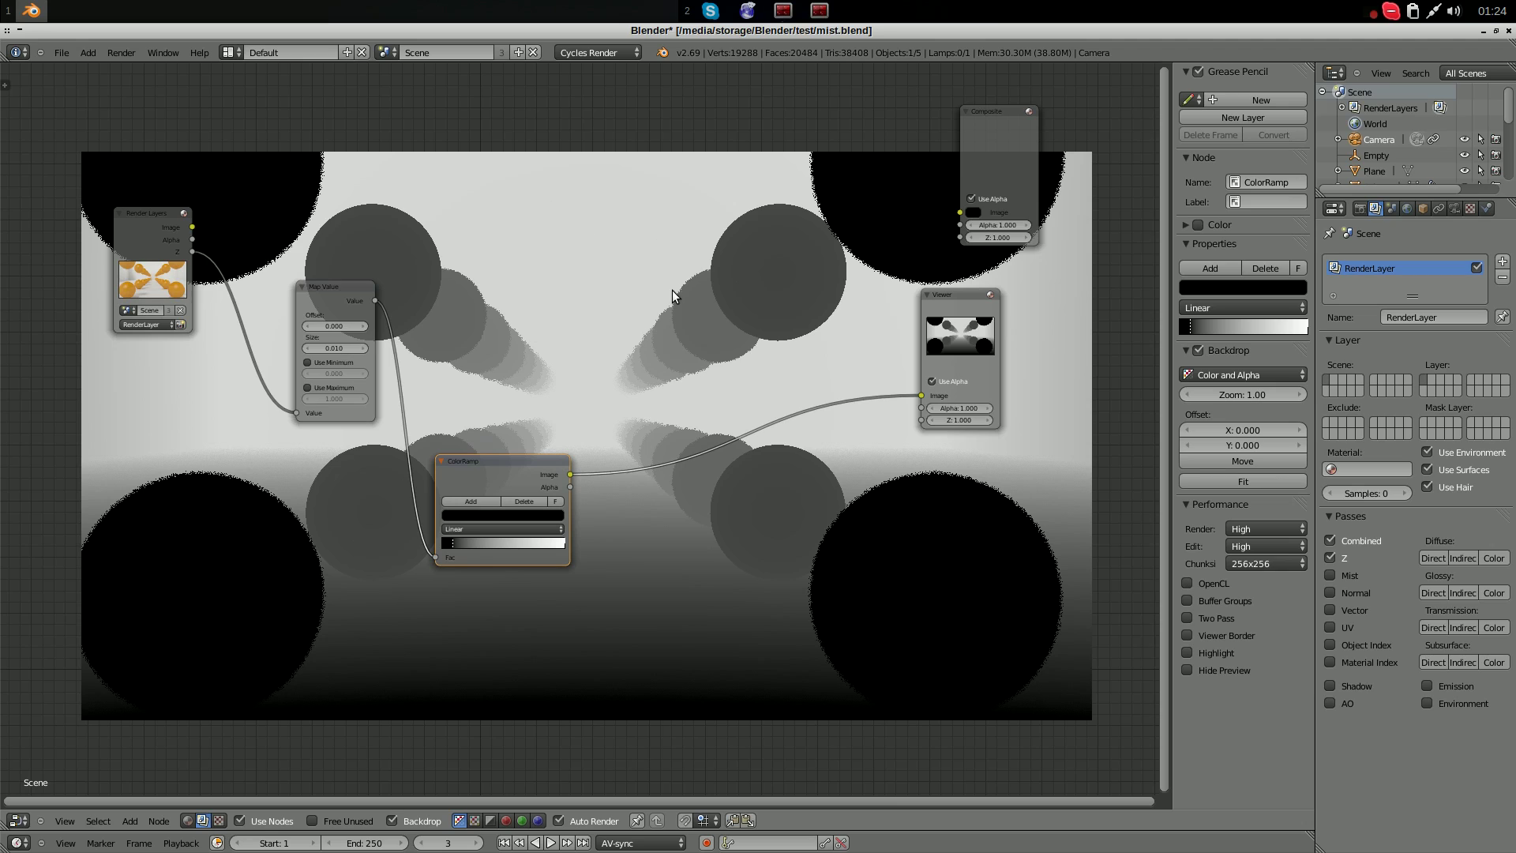
Darken the ColorRamp's white stop to a medium grey
{"action": "left_click", "coordinate": [562, 542]}
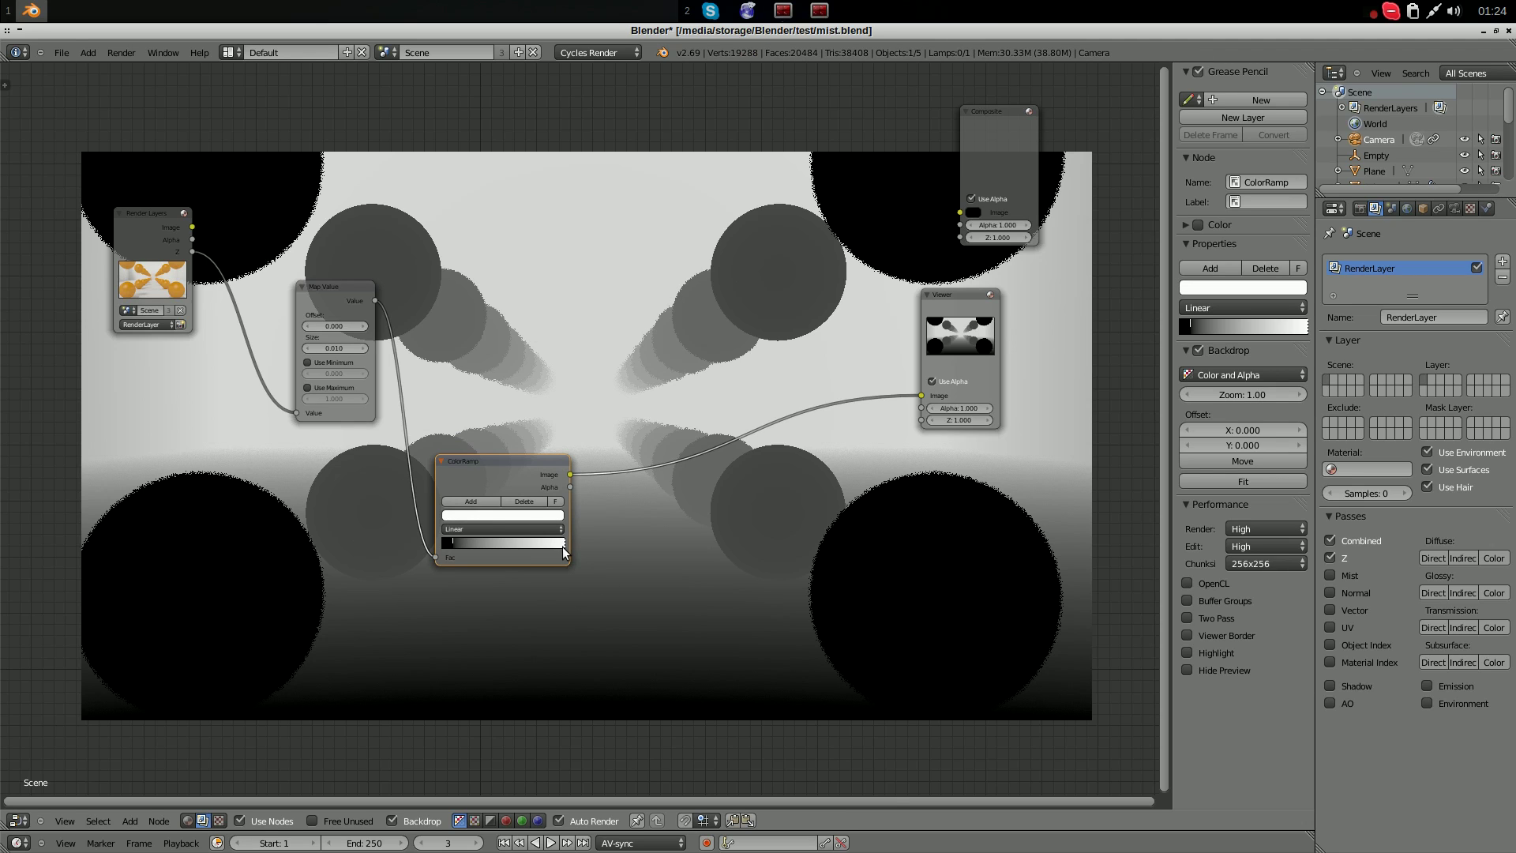
{"action": "left_click", "coordinate": [553, 514]}
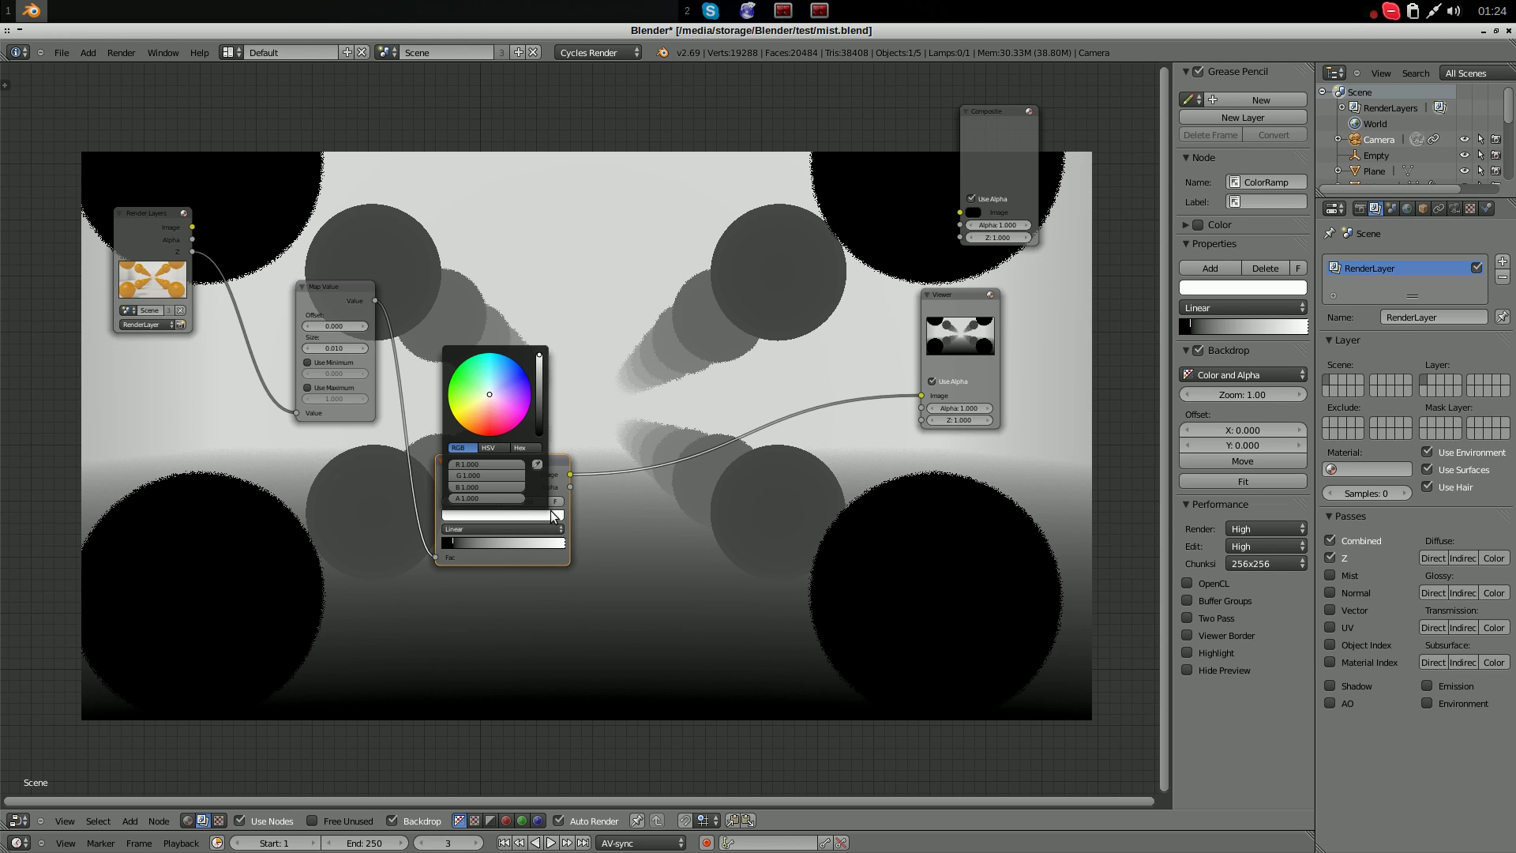
{"action": "left_click_drag", "start_coordinate": [534, 364], "coordinate": [543, 382]}
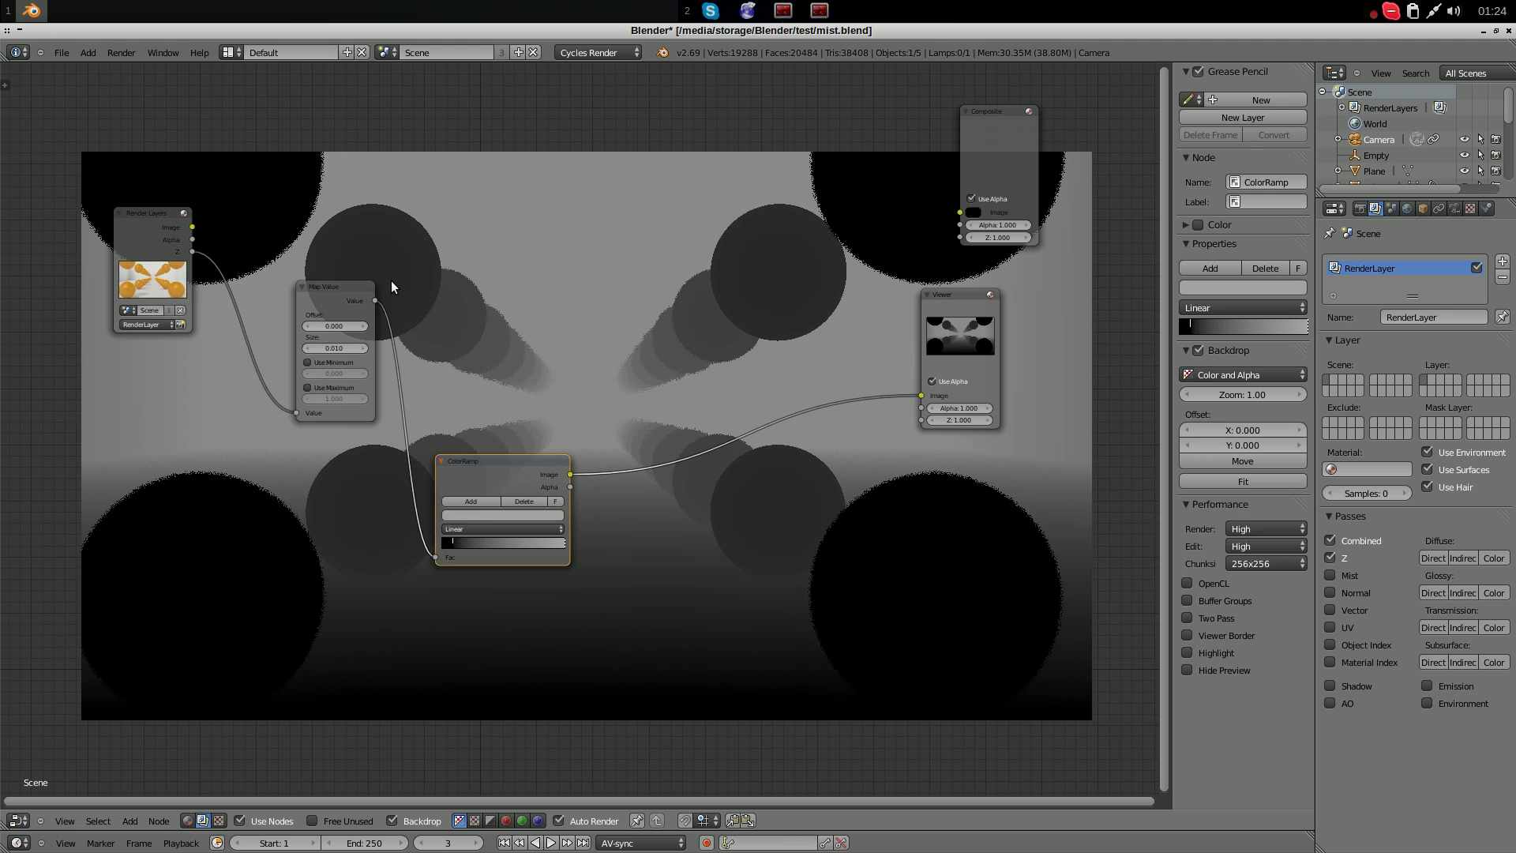
Disconnect the ColorRamp from the Viewer and reposition the Map Value and Viewer nodes
{"action": "left_click_drag", "start_coordinate": [357, 293], "coordinate": [290, 334]}
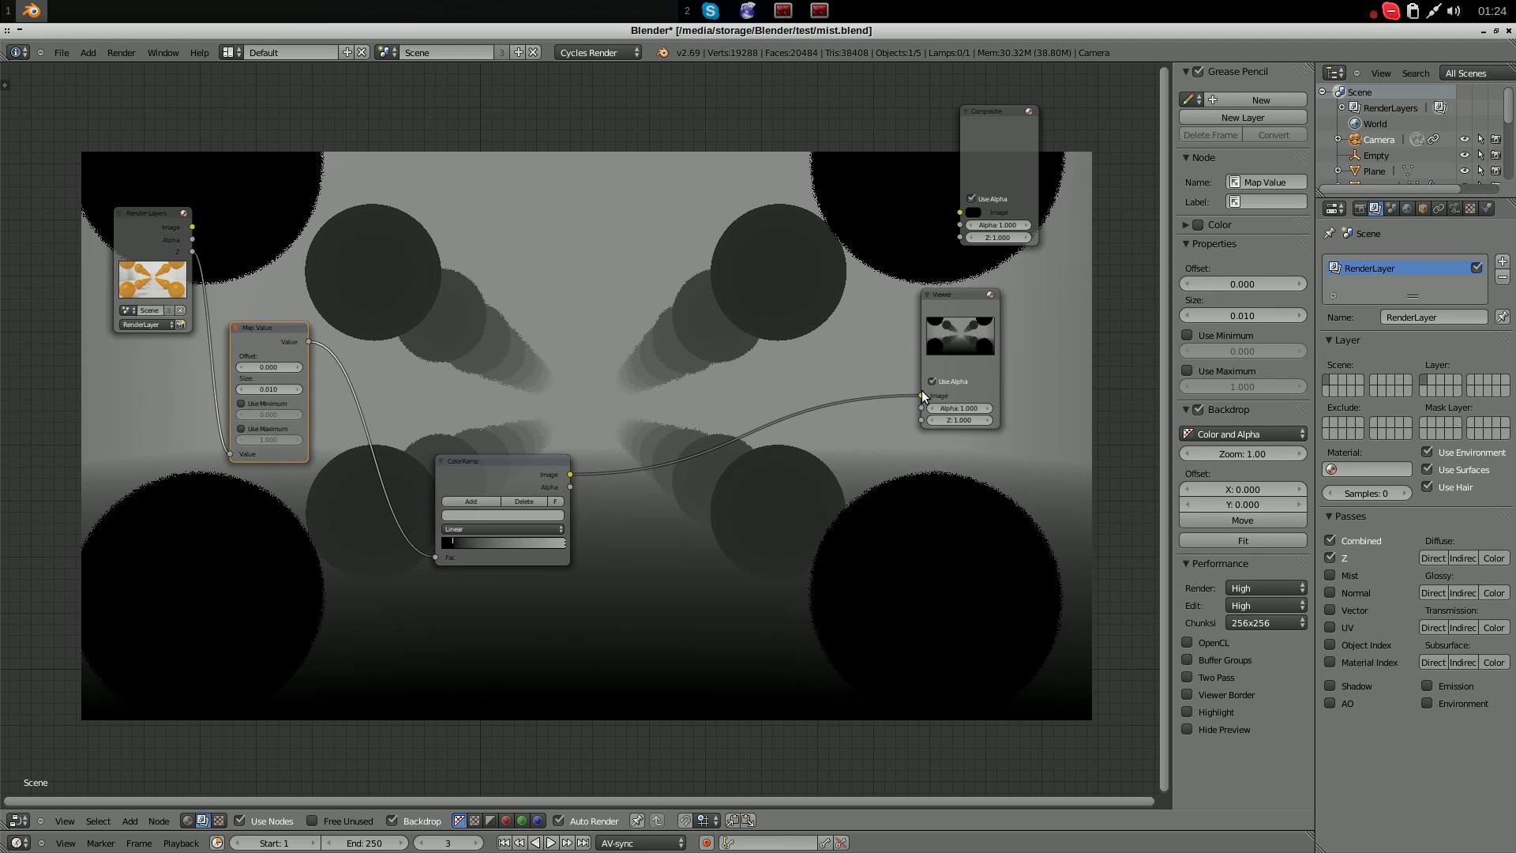
{"action": "left_click_drag", "start_coordinate": [921, 395], "coordinate": [758, 373]}
{"action": "left_click_drag", "start_coordinate": [959, 298], "coordinate": [942, 275]}
Add a Mix node left of the Composite node and connect the Render Layers Image output to its first Image input
{"action": "key", "text": "shift+a"}
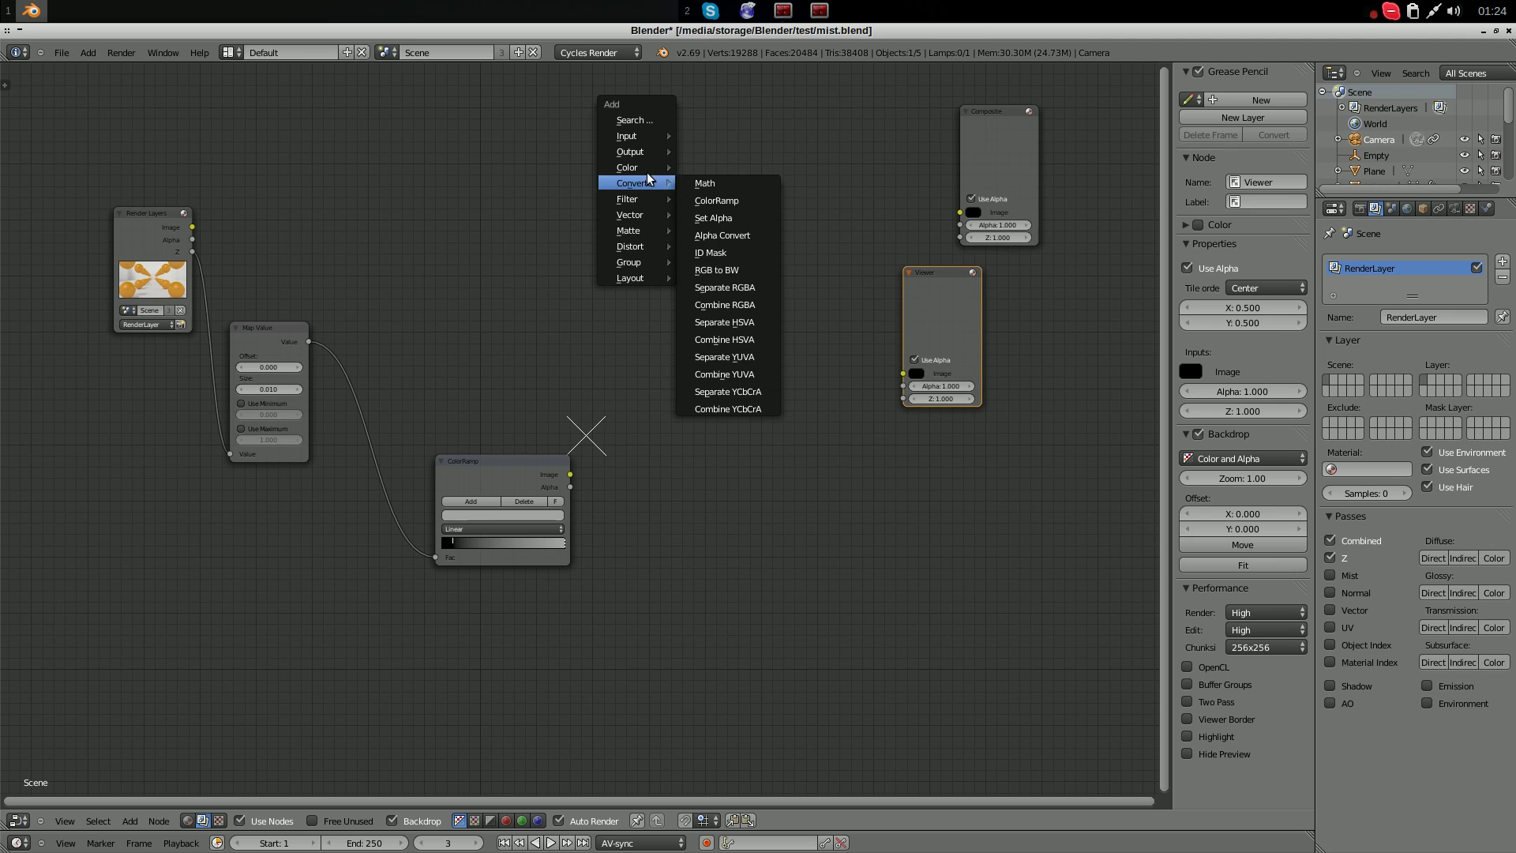
{"action": "left_click", "coordinate": [706, 167]}
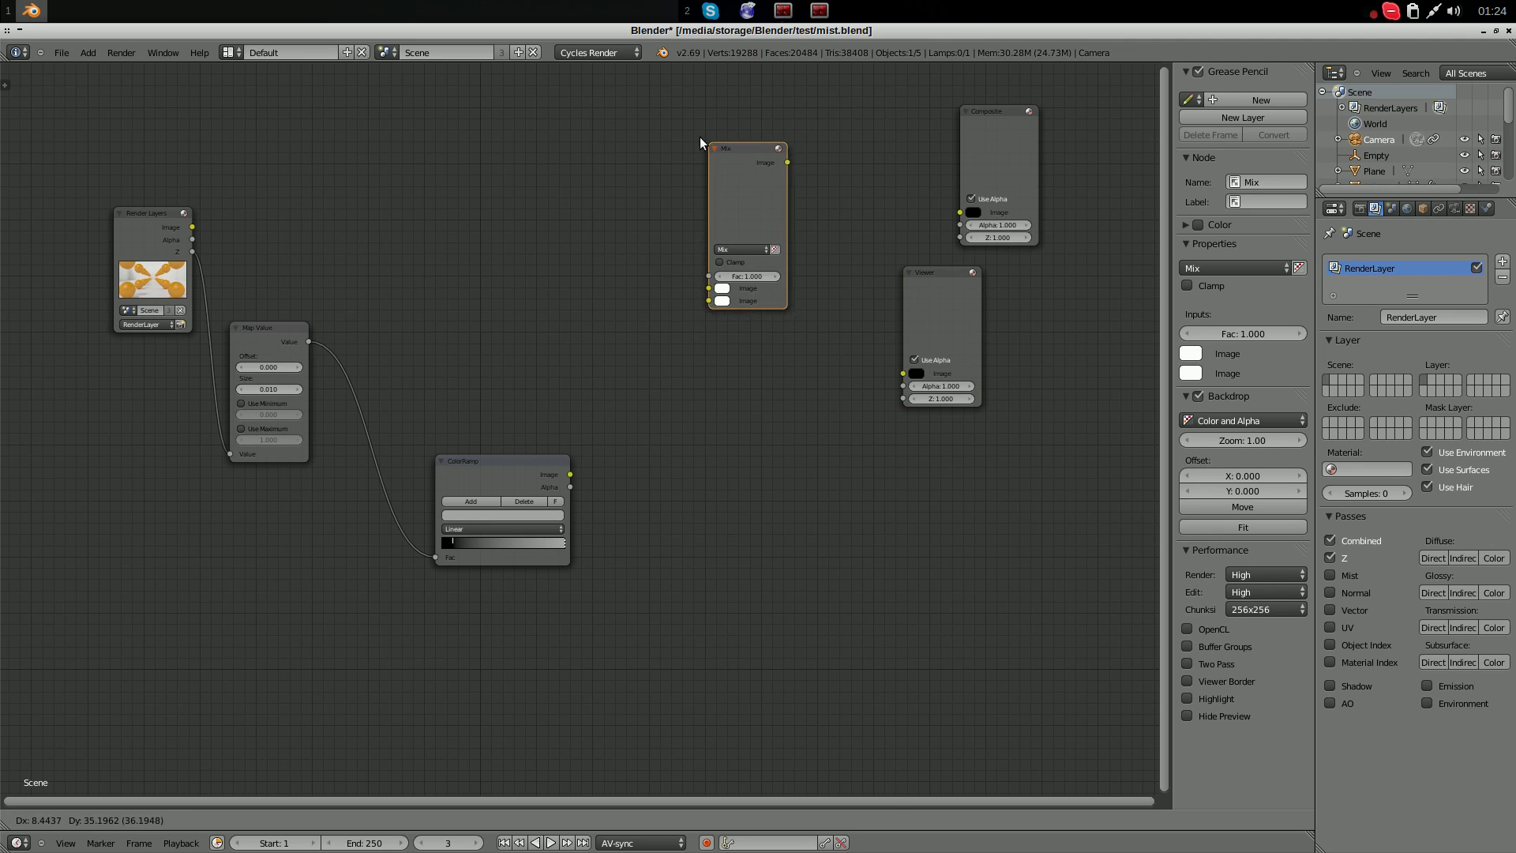
{"action": "left_click", "coordinate": [686, 153]}
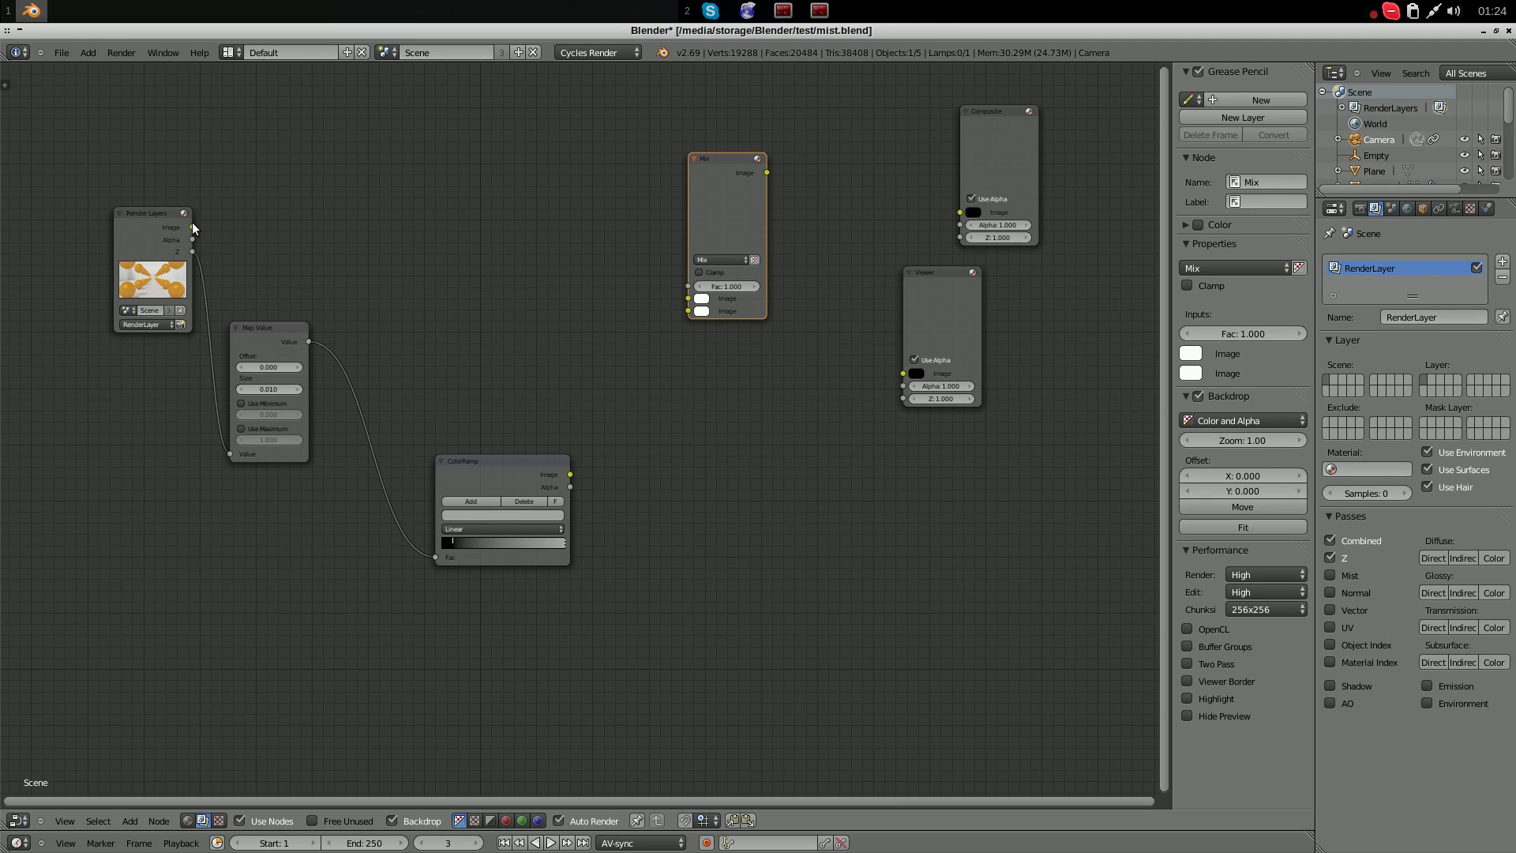
{"action": "left_click_drag", "start_coordinate": [192, 225], "coordinate": [690, 296]}
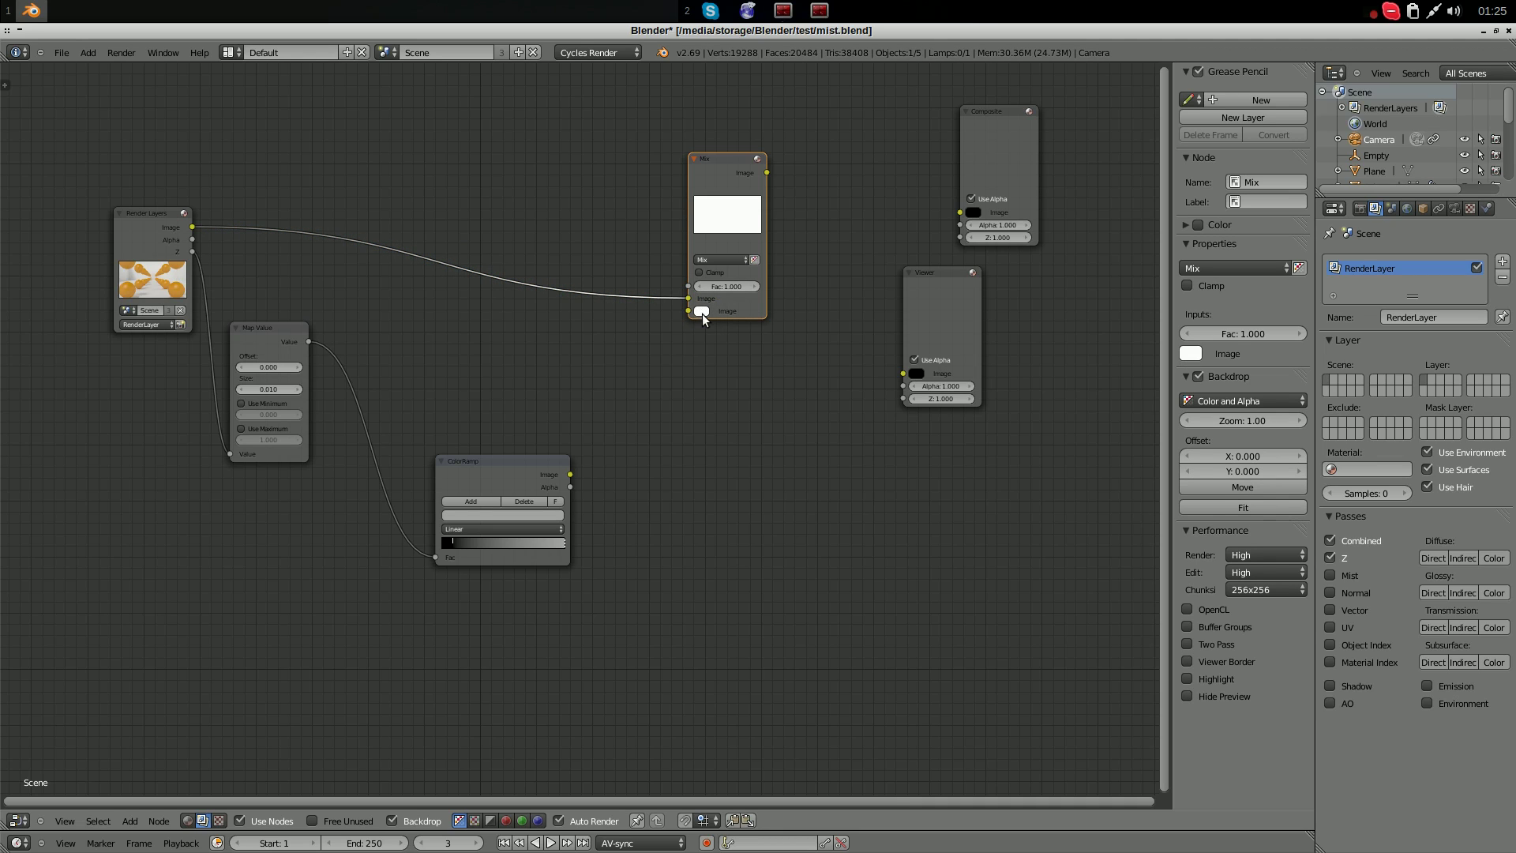
Set the Mix node's second Image colour to bright green and connect its Image output to the Viewer's Image input
{"action": "left_click", "coordinate": [702, 311]}
{"action": "left_click", "coordinate": [698, 168]}
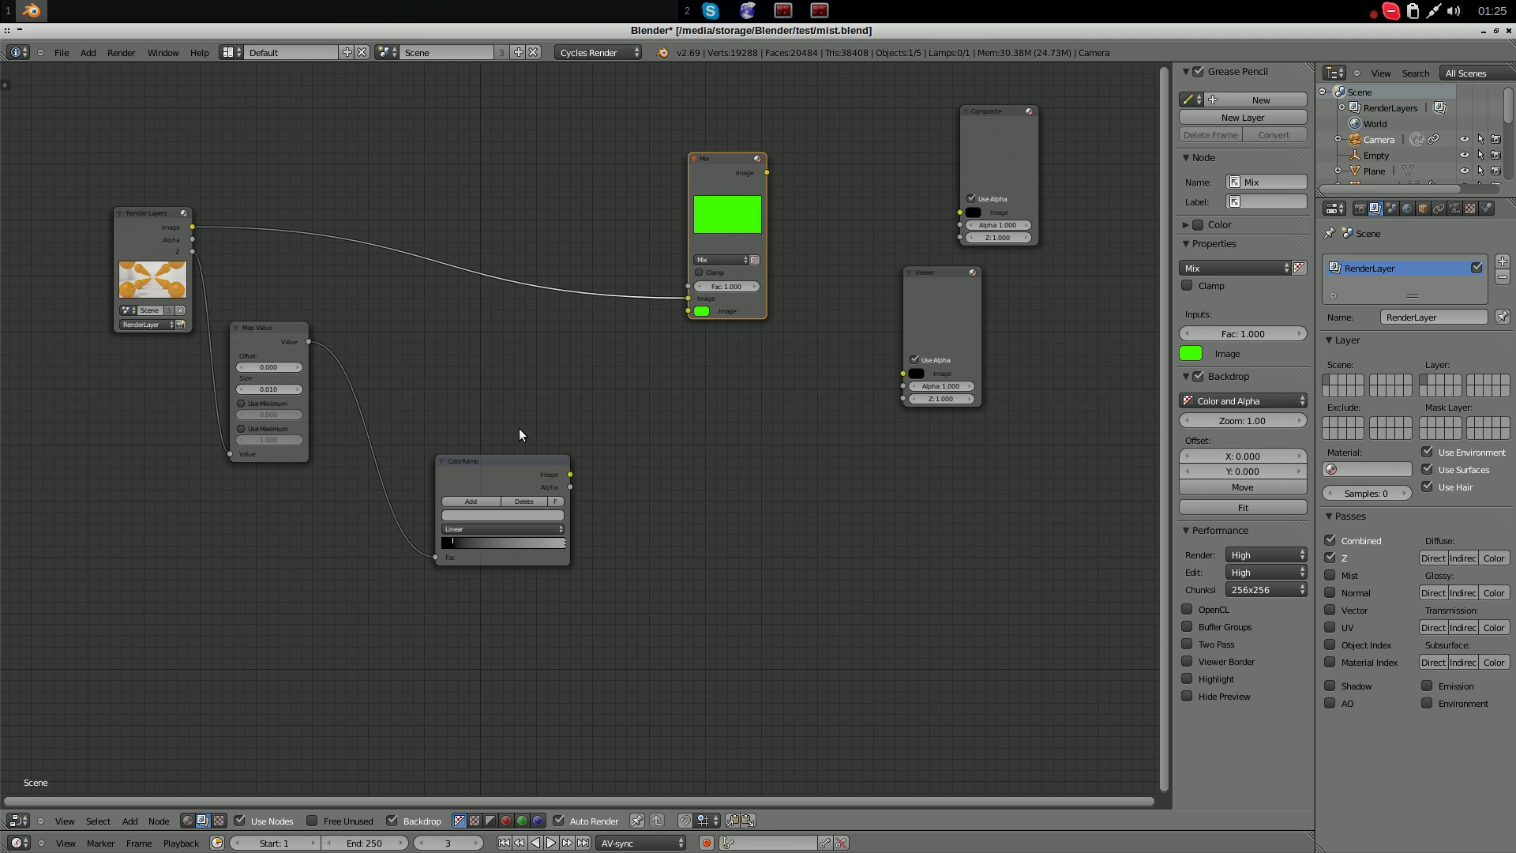
{"action": "left_click_drag", "start_coordinate": [529, 461], "coordinate": [520, 388]}
{"action": "left_click_drag", "start_coordinate": [707, 163], "coordinate": [902, 377]}
{"action": "left_click_drag", "start_coordinate": [736, 204], "coordinate": [900, 370]}
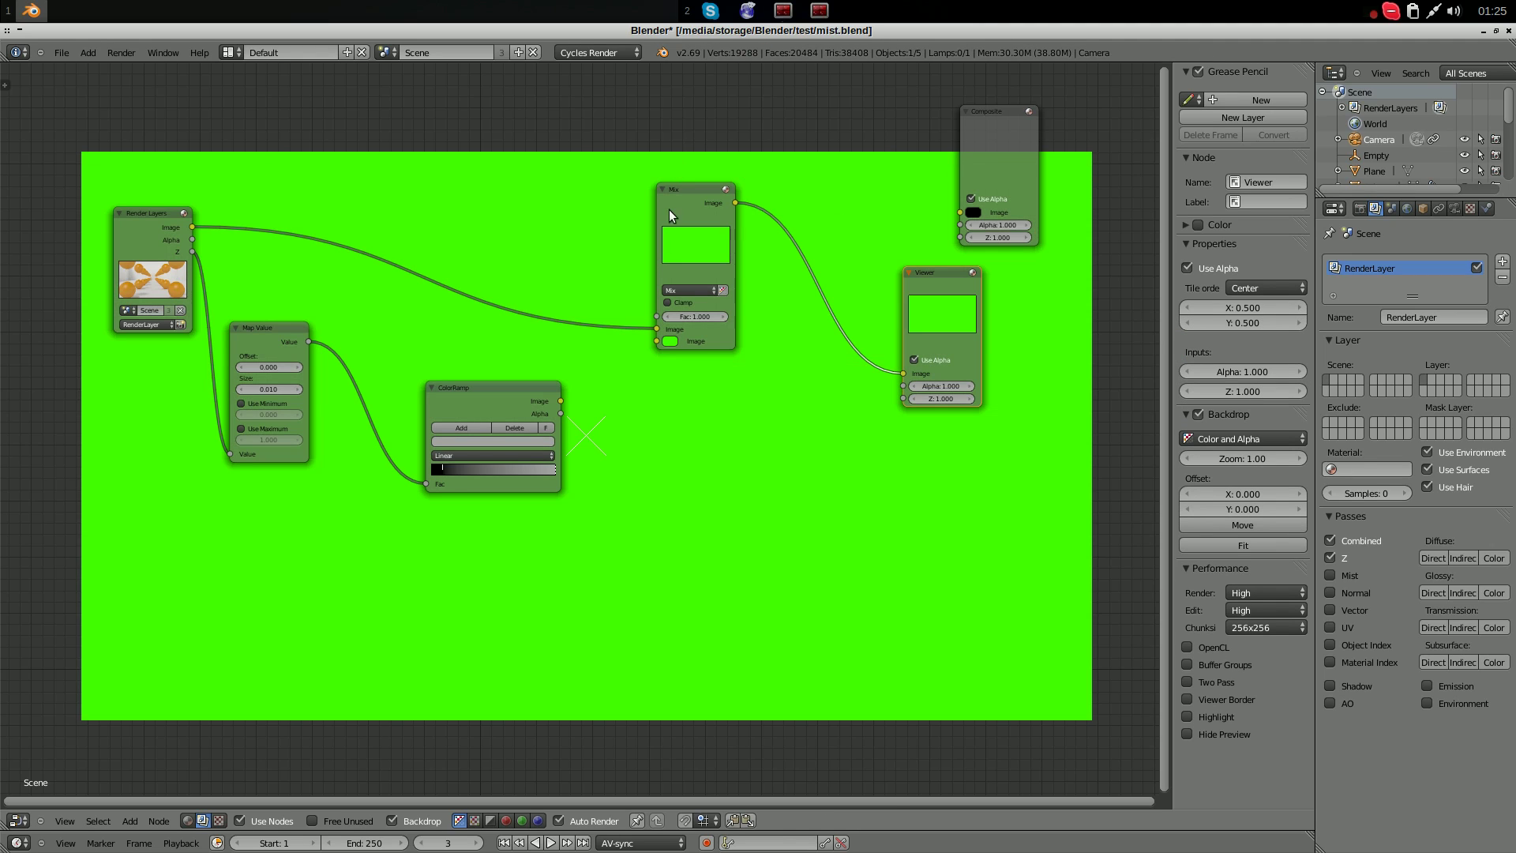
Connect the ColorRamp's Image output to the Mix node's Fac input and move the ColorRamp lower, clear of the distant spheres
{"action": "left_click", "coordinate": [475, 387]}
{"action": "left_click_drag", "start_coordinate": [476, 383], "coordinate": [431, 375]}
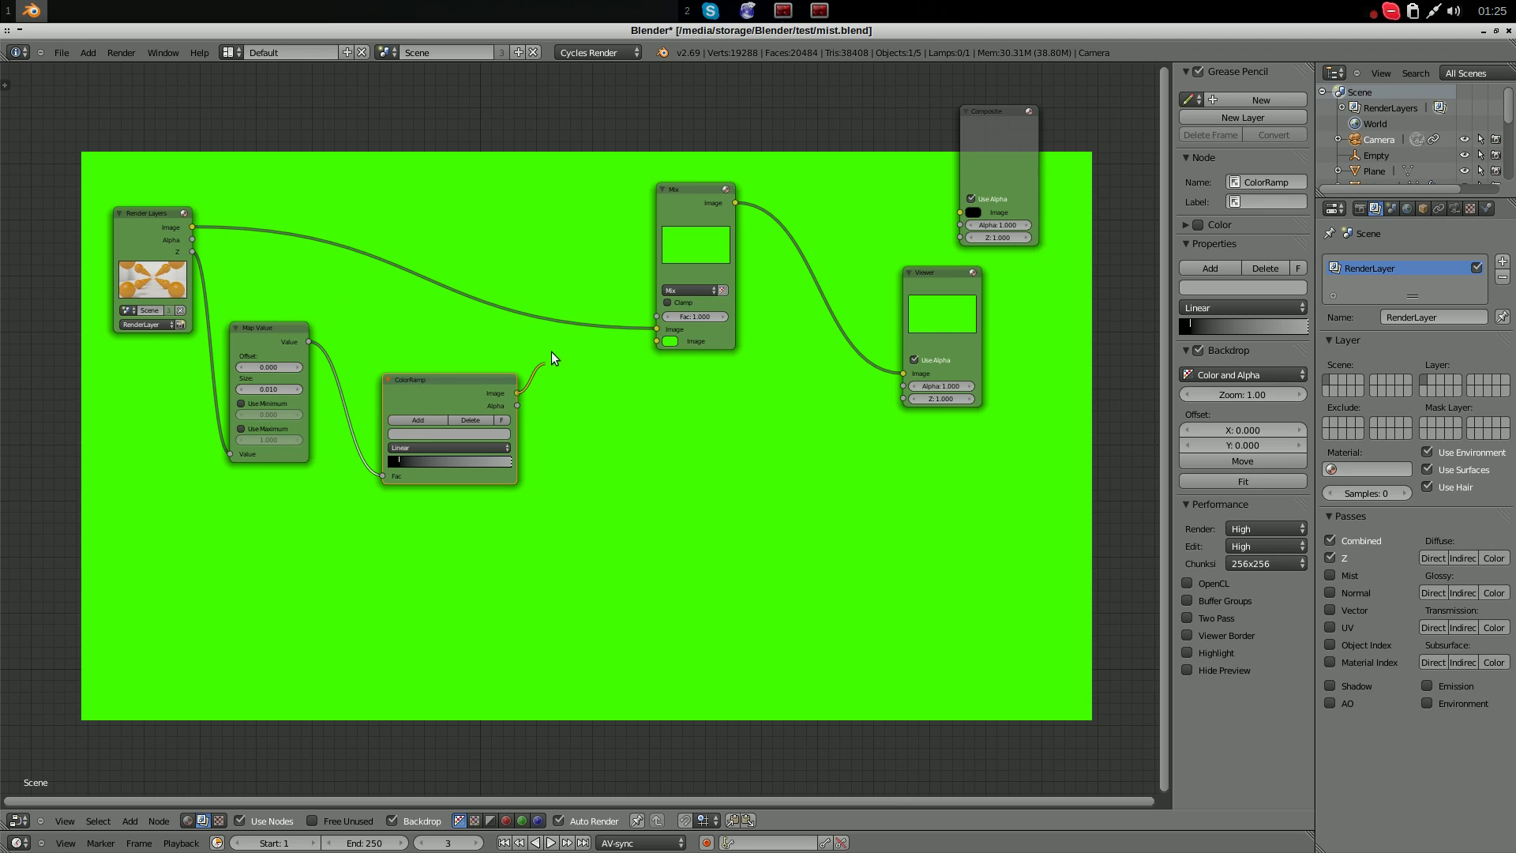
{"action": "left_click_drag", "start_coordinate": [552, 352], "coordinate": [657, 315]}
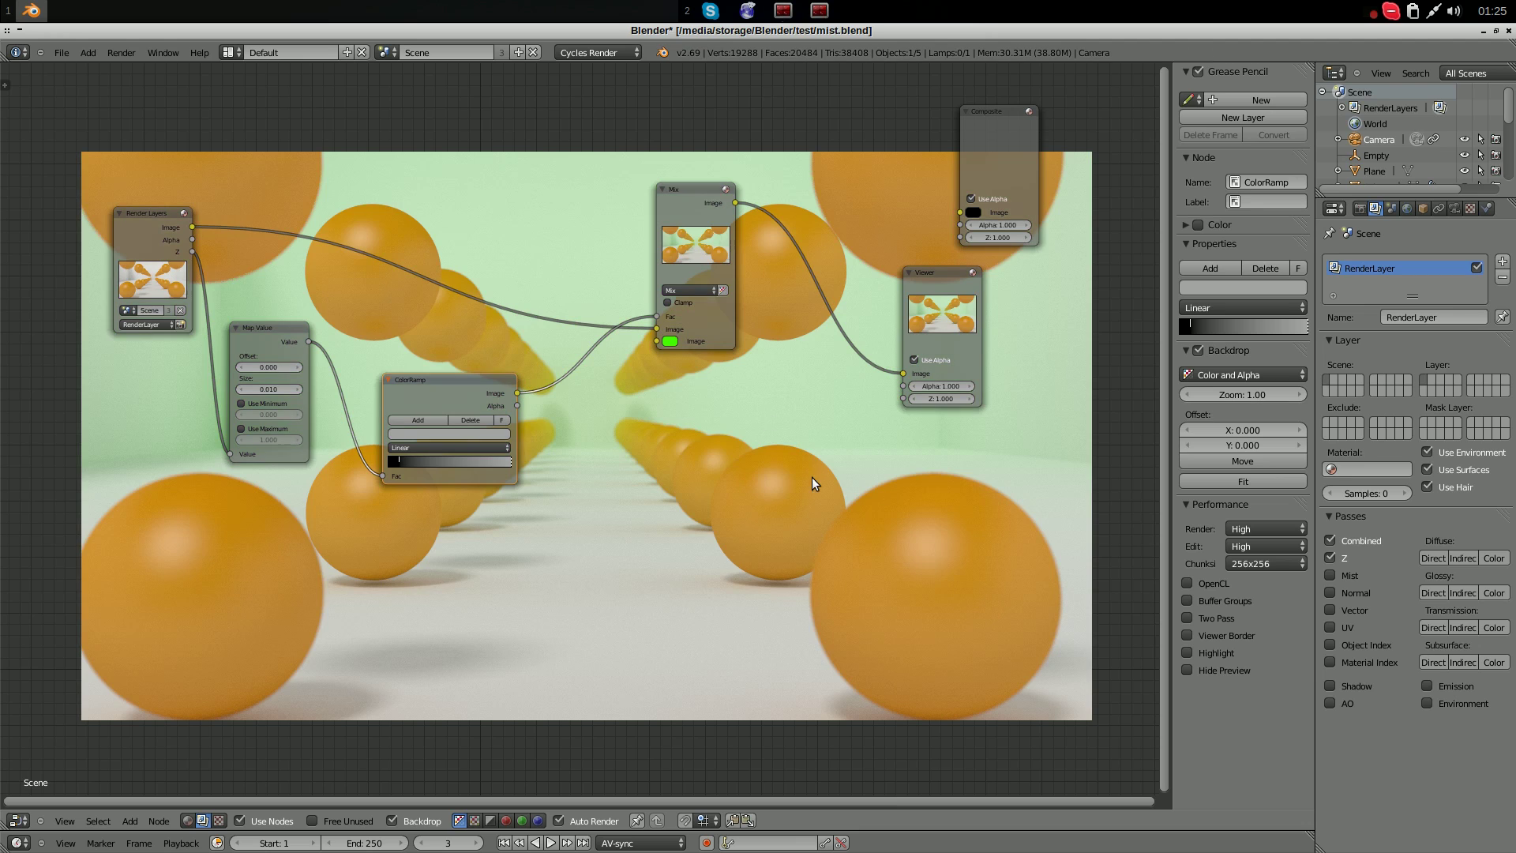
{"action": "left_click_drag", "start_coordinate": [449, 381], "coordinate": [528, 498]}
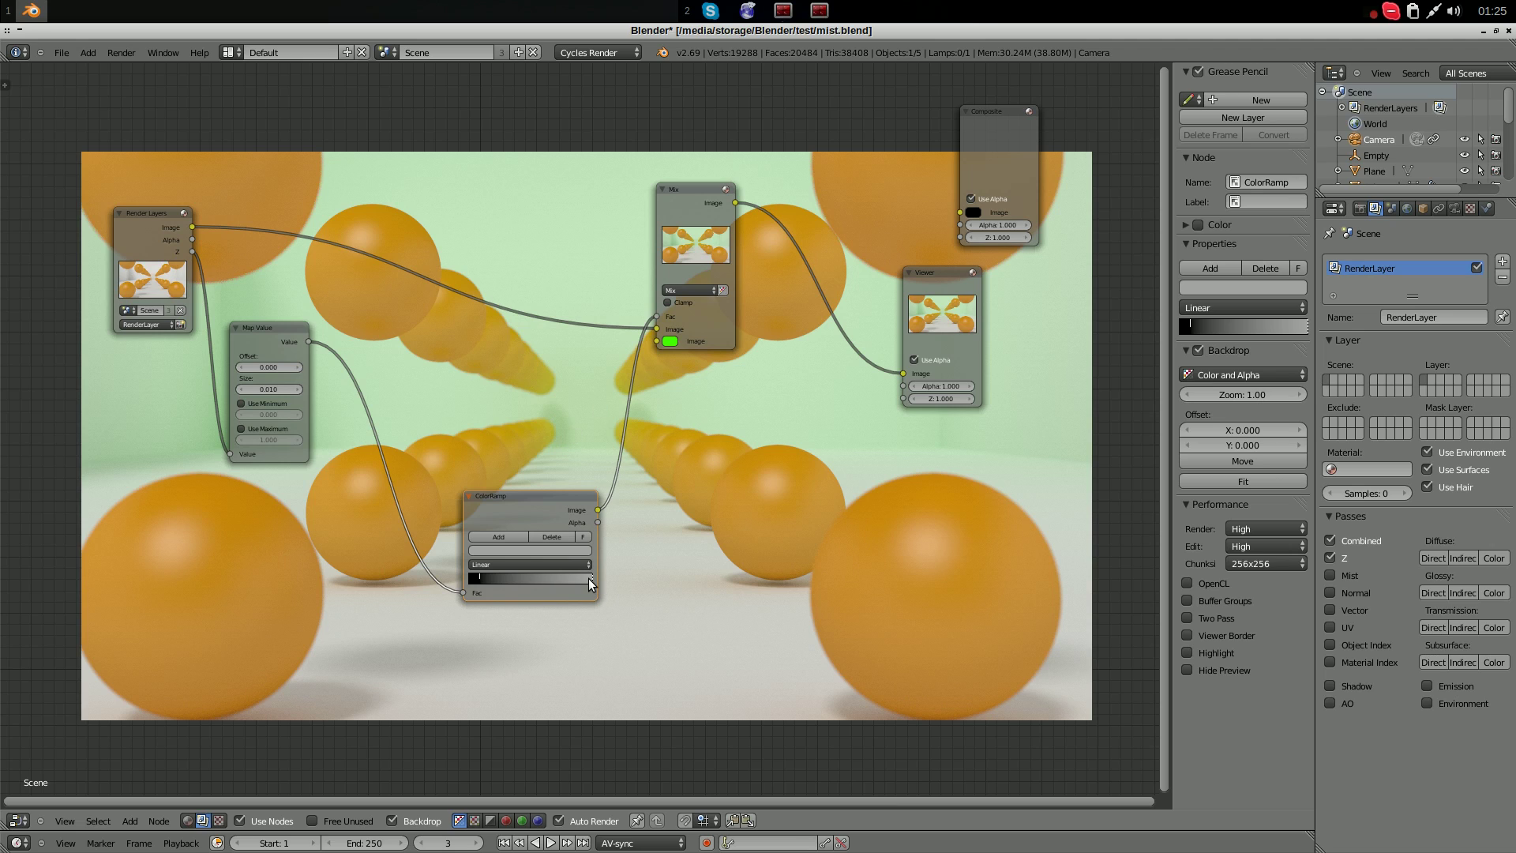
Brighten the ColorRamp's grey stop to nearly white to strengthen the mist
{"action": "left_click", "coordinate": [580, 550]}
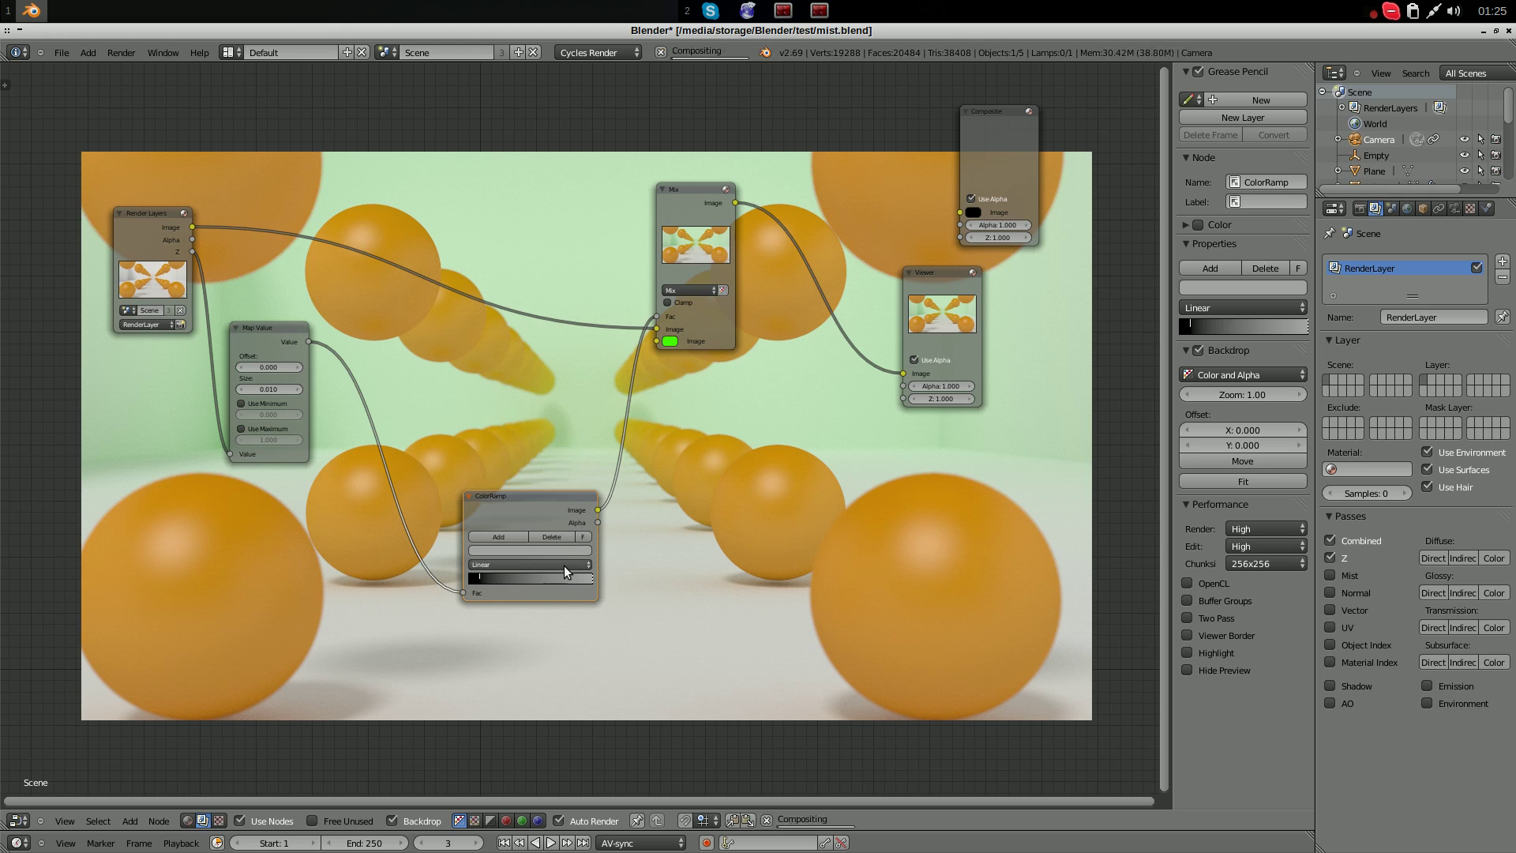
{"action": "left_click", "coordinate": [583, 557]}
{"action": "left_click_drag", "start_coordinate": [564, 417], "coordinate": [567, 387]}
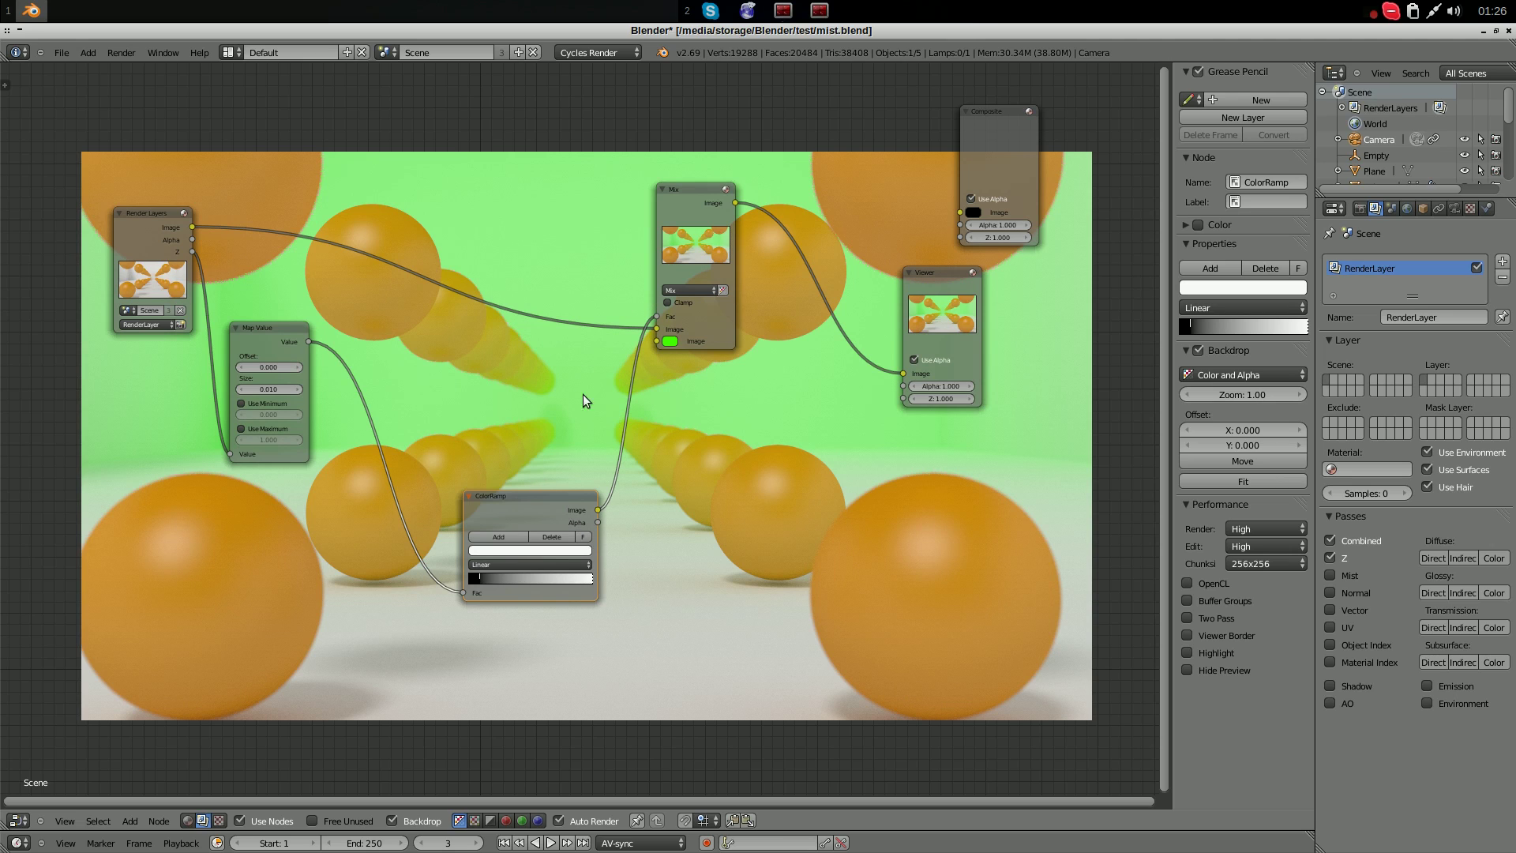
Darken the ColorRamp's near-white stop to grey to soften the green mist
{"action": "left_click", "coordinate": [586, 550]}
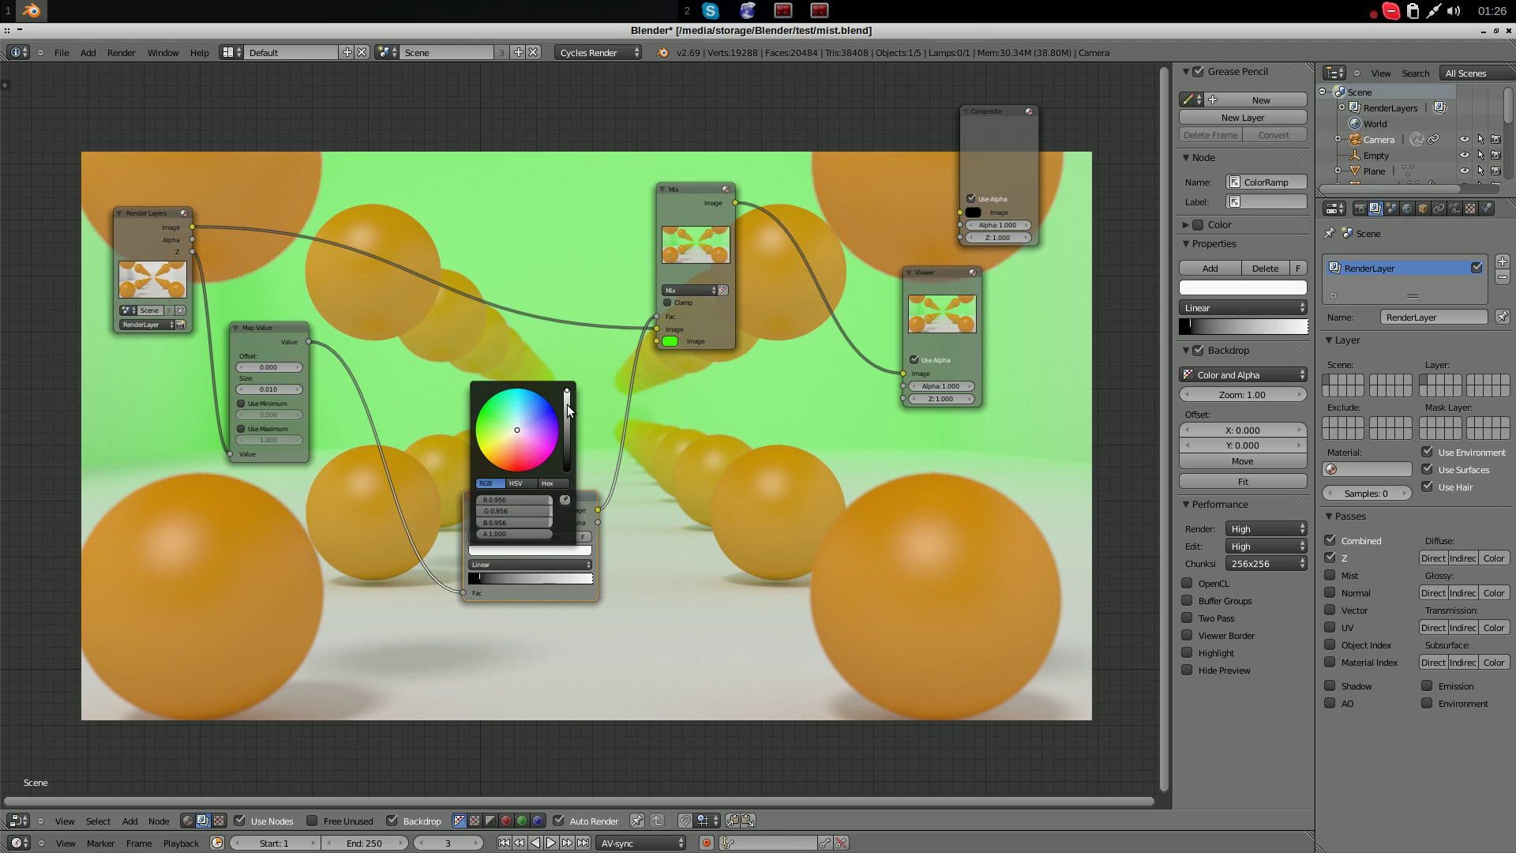
{"action": "left_click", "coordinate": [567, 404]}
{"action": "left_click_drag", "start_coordinate": [567, 405], "coordinate": [564, 409]}
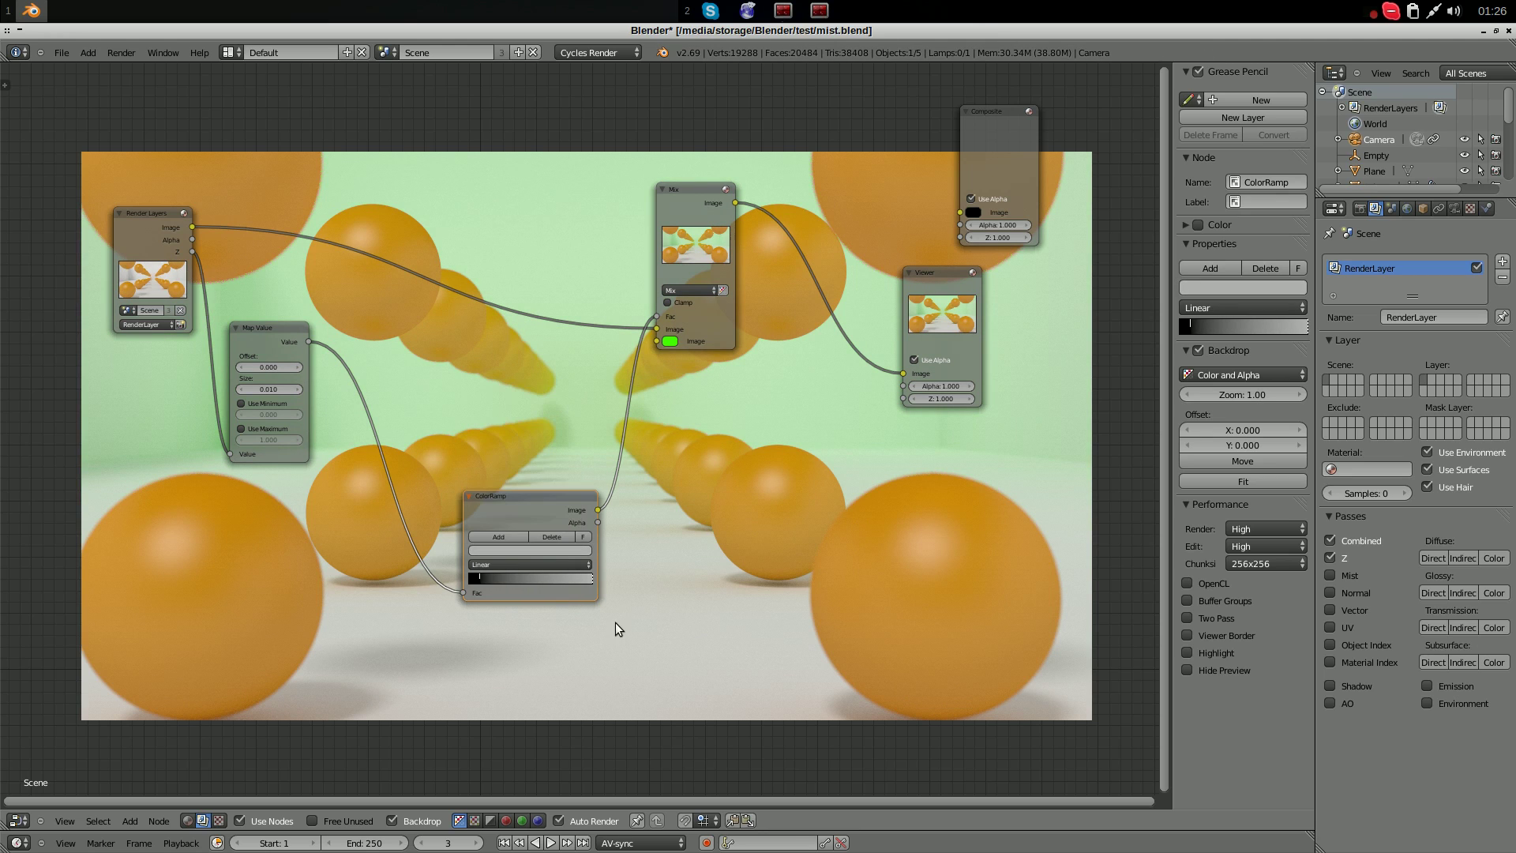
Slide the ColorRamp's grey stop past the black stop, and return it to about four fifths of the ramp
{"action": "left_click_drag", "start_coordinate": [589, 580], "coordinate": [476, 581]}
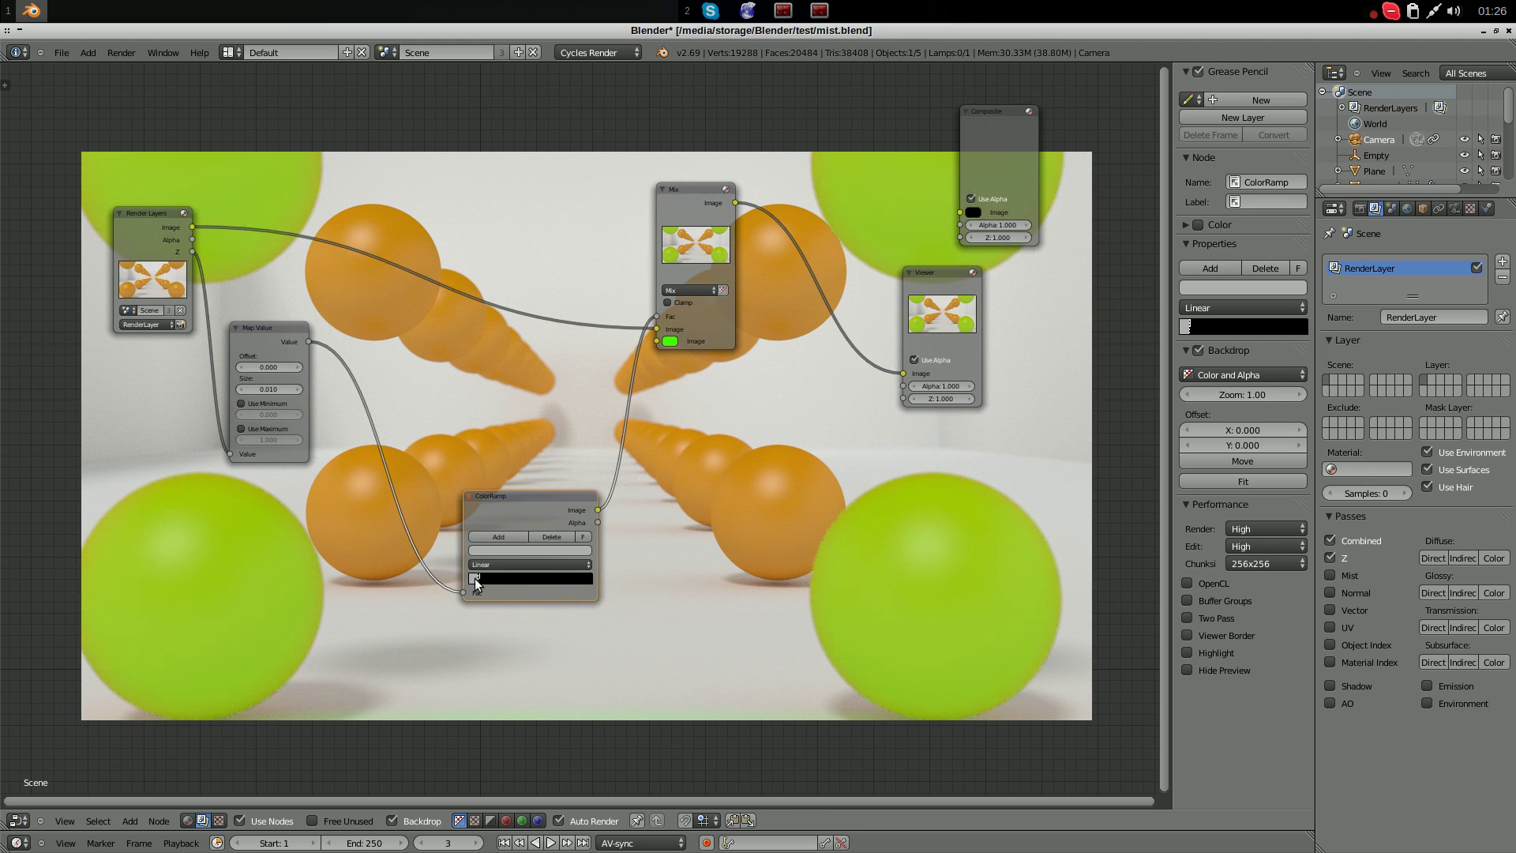
{"action": "left_click_drag", "start_coordinate": [475, 582], "coordinate": [566, 578]}
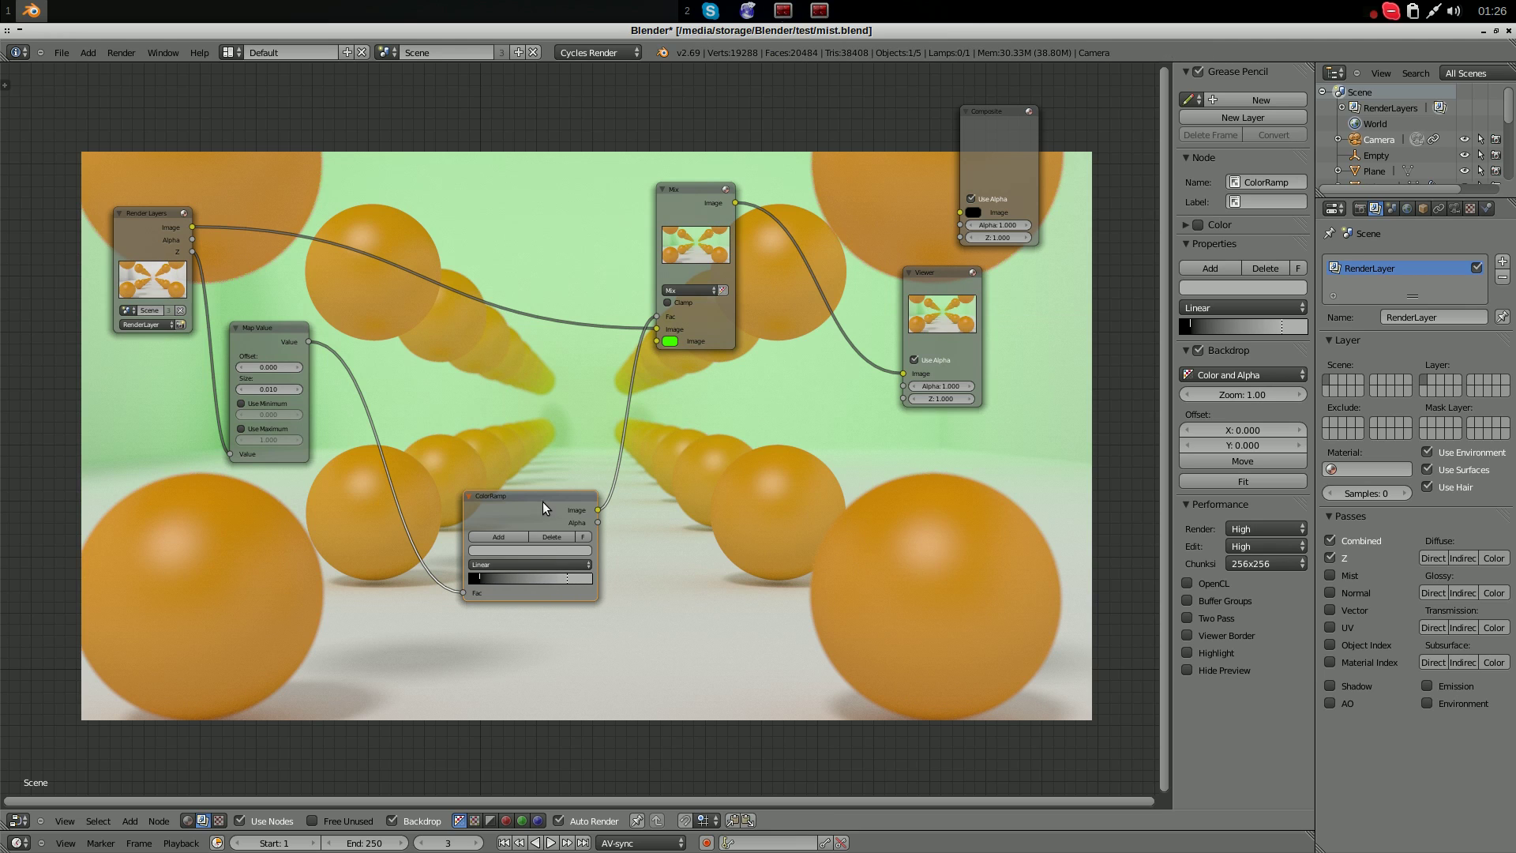
Rearrange the ColorRamp, Render Layers, Map Value and Mix nodes into a tidy chain leading to the Viewer
{"action": "left_click_drag", "start_coordinate": [542, 500], "coordinate": [510, 344]}
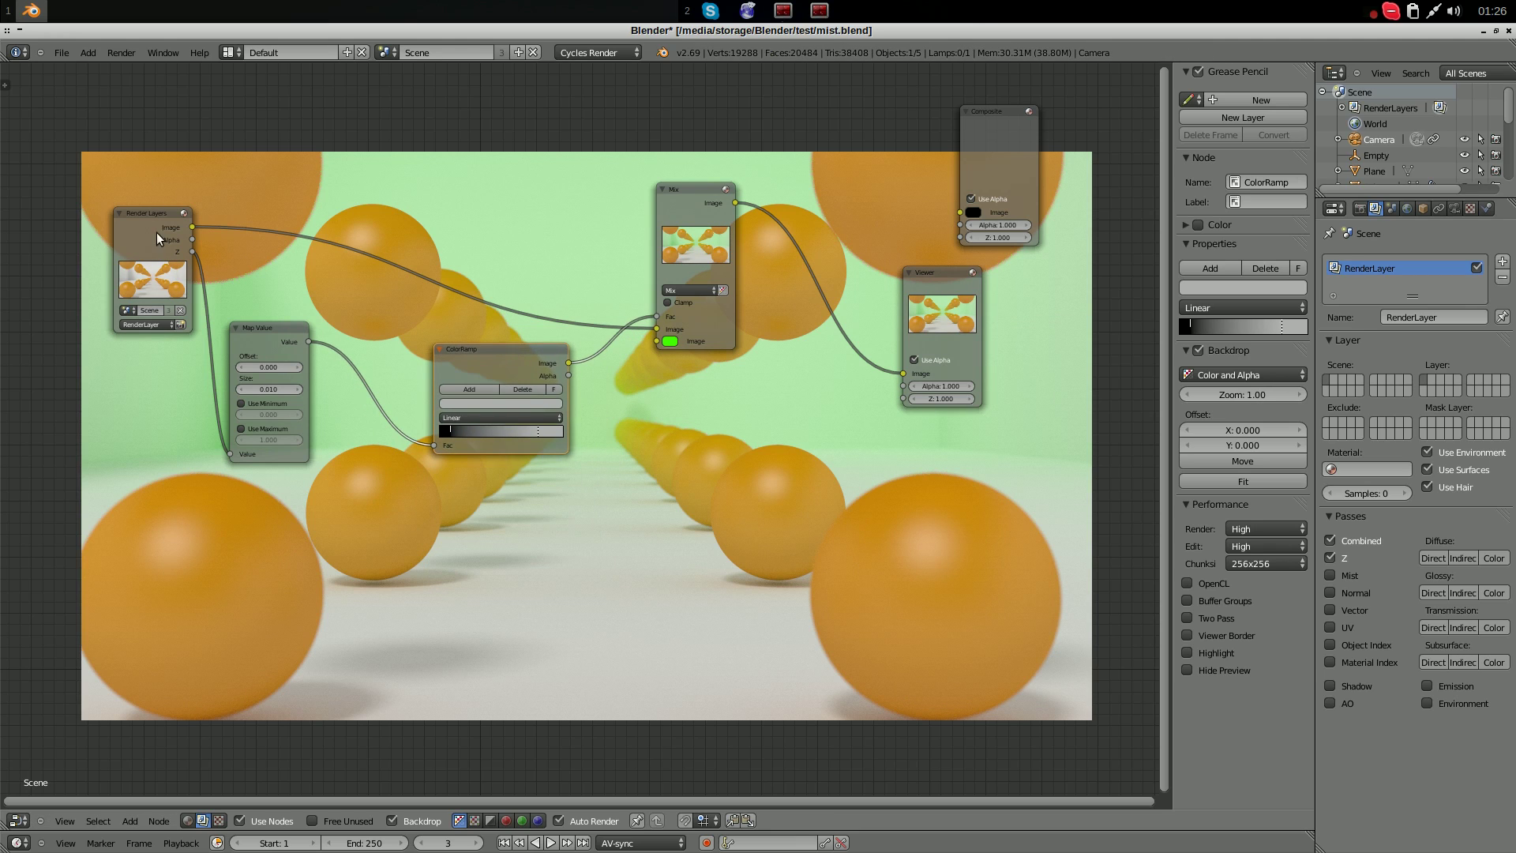
{"action": "left_click_drag", "start_coordinate": [154, 210], "coordinate": [144, 206]}
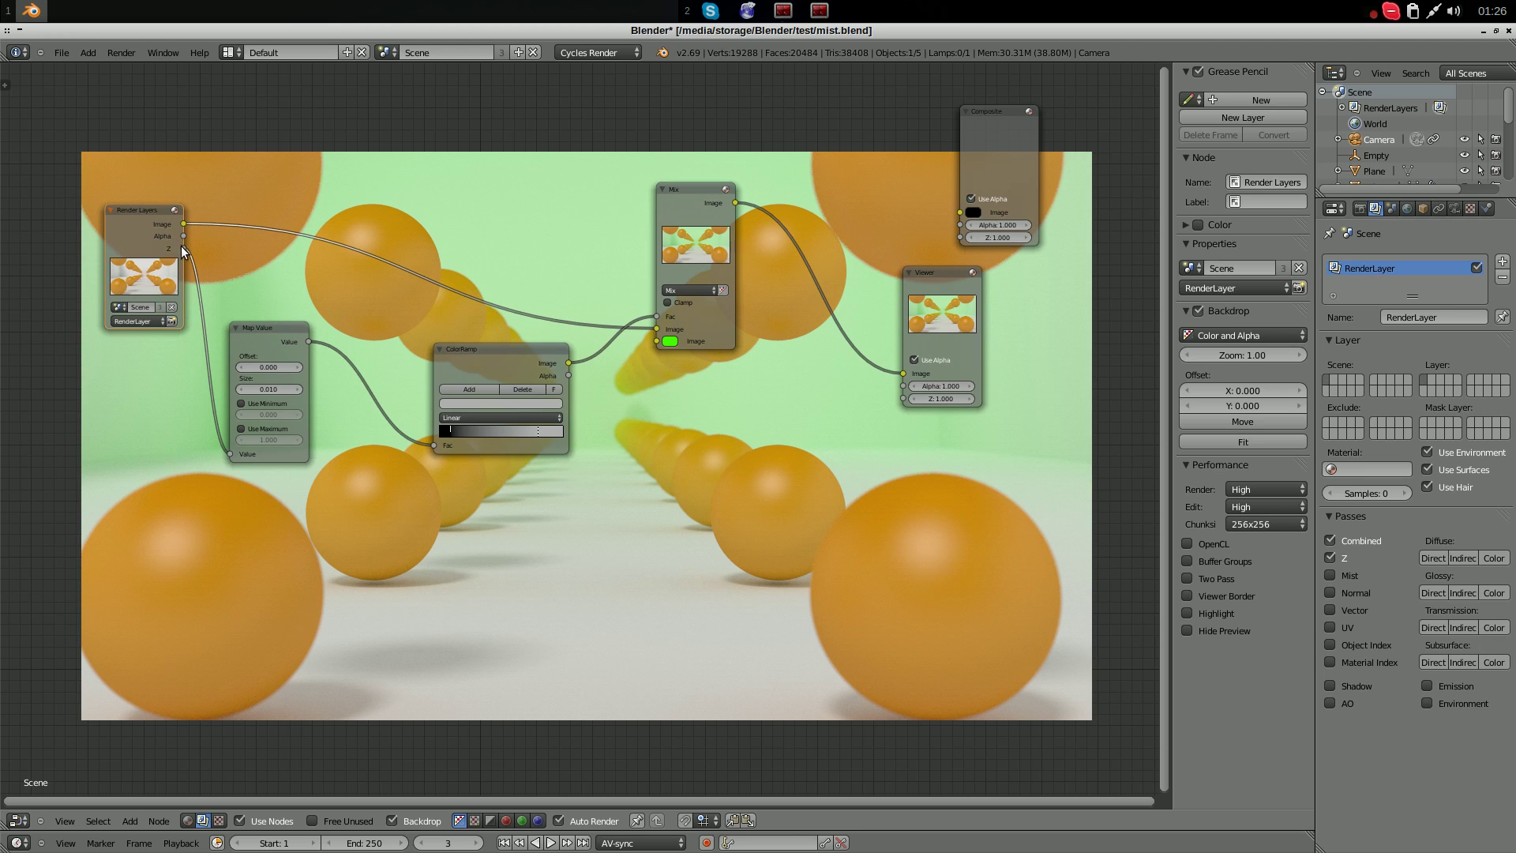
{"action": "left_click_drag", "start_coordinate": [268, 322], "coordinate": [304, 351]}
{"action": "left_click_drag", "start_coordinate": [499, 344], "coordinate": [474, 364]}
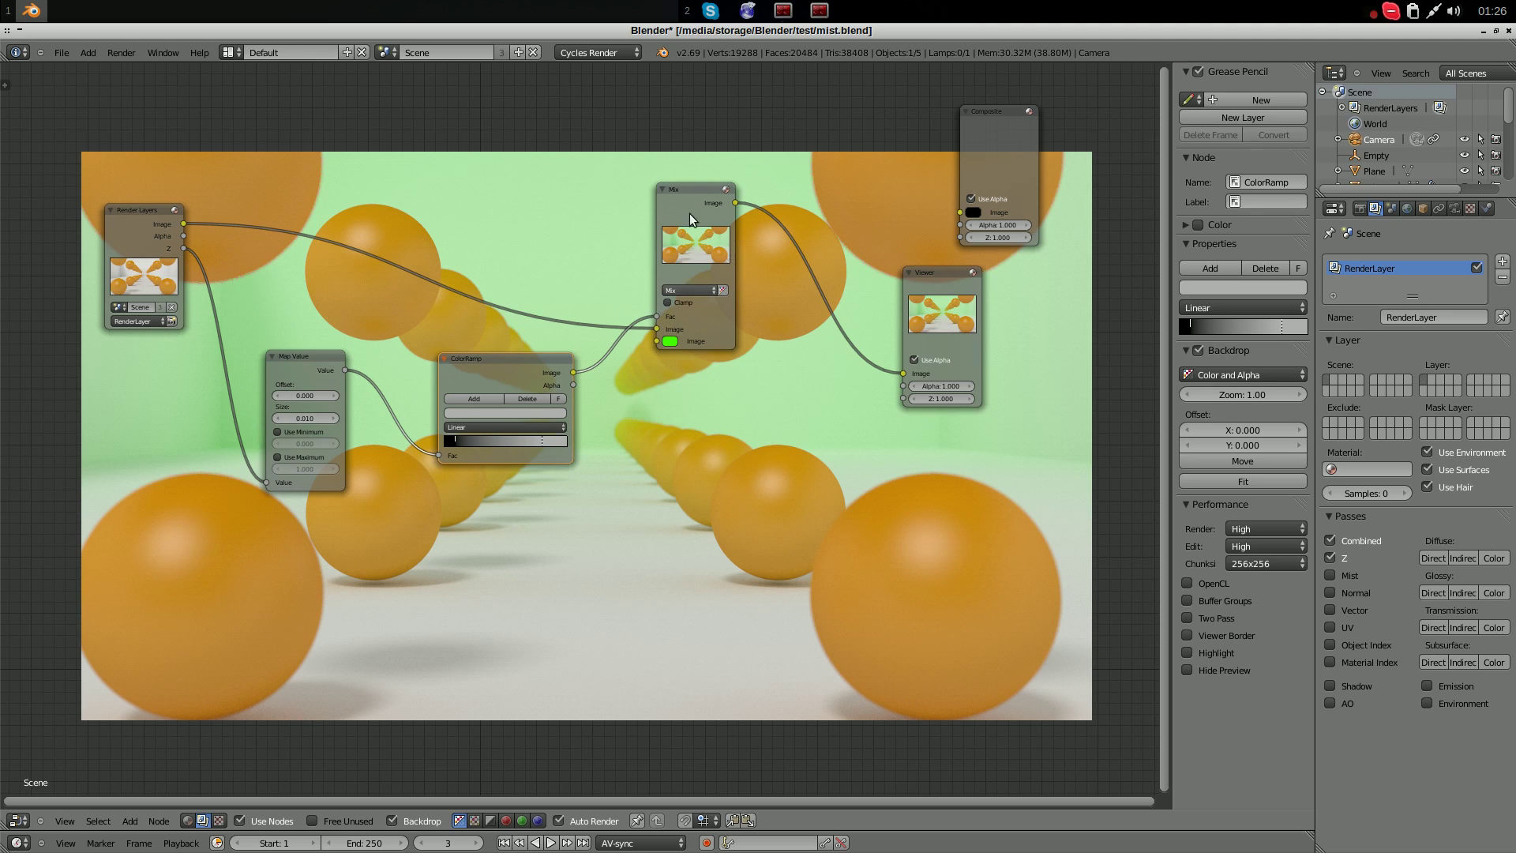
{"action": "left_click_drag", "start_coordinate": [690, 213], "coordinate": [722, 240]}
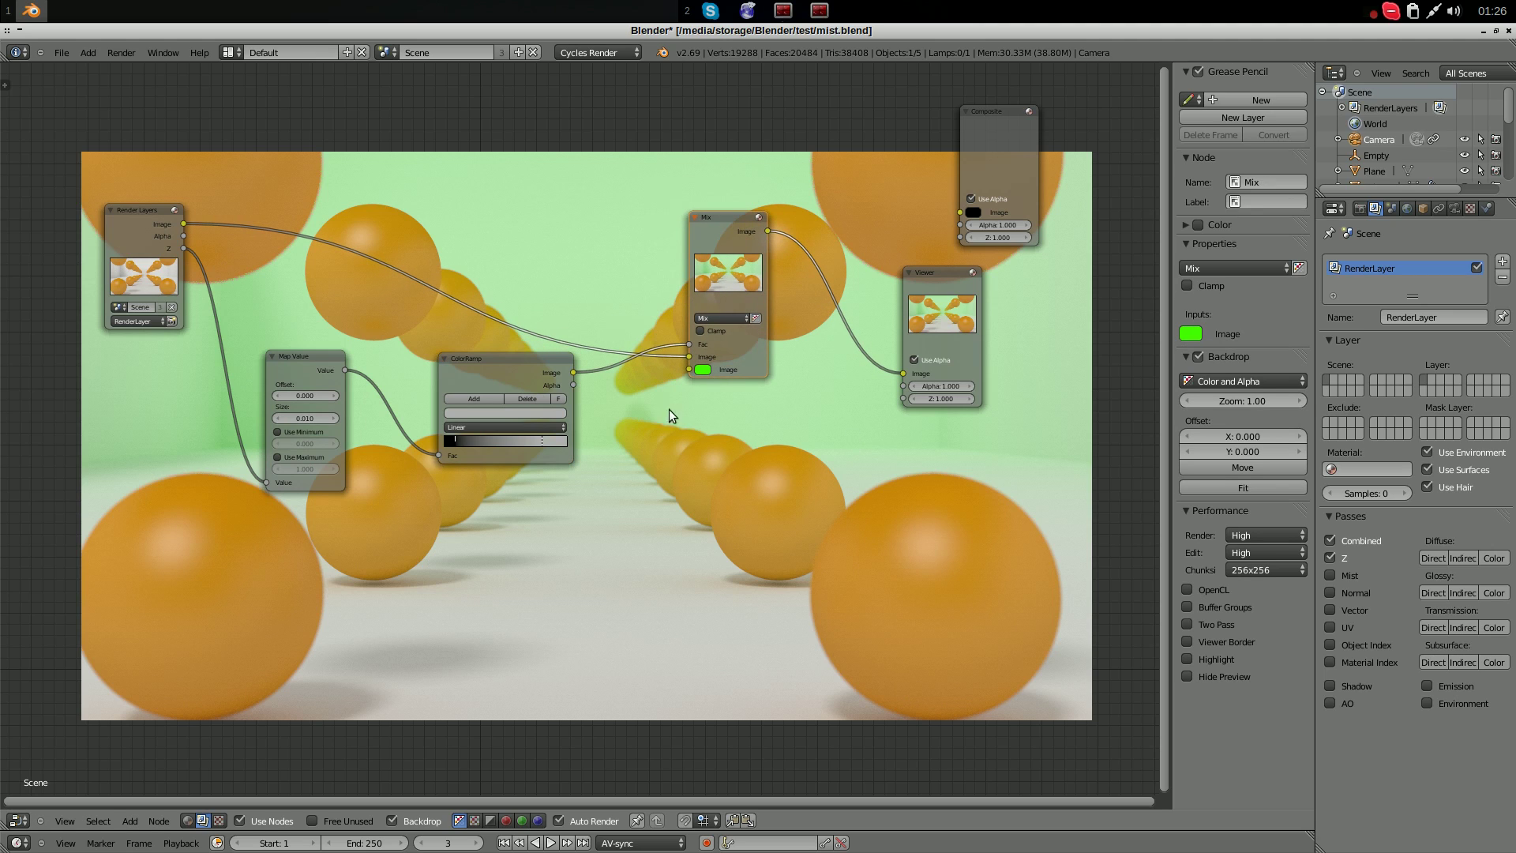